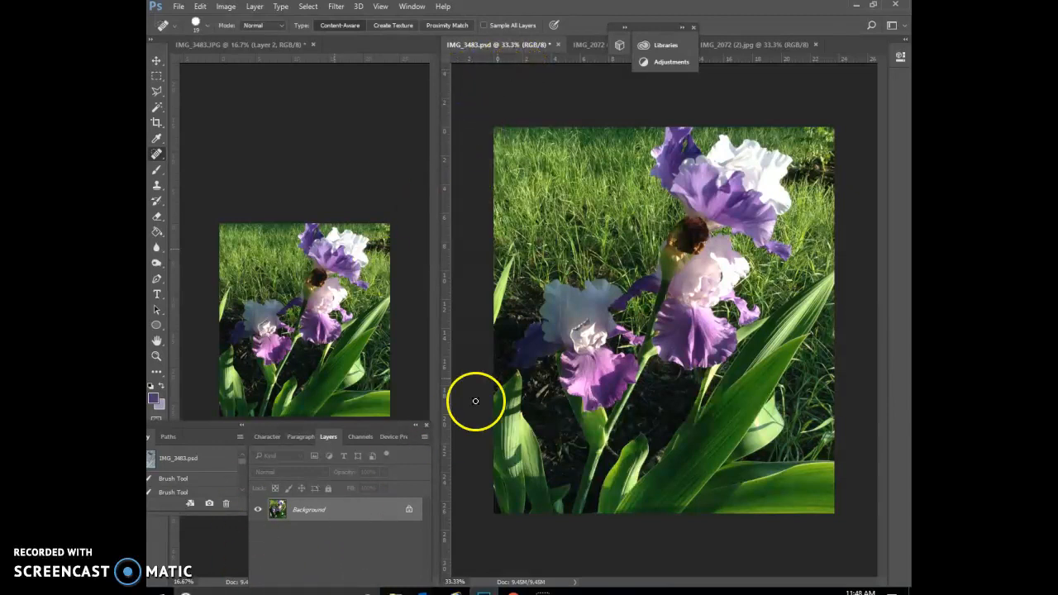
Duplicate the Background layer of IMG_3483.psd as "Background copy" and make the copy the active layer.
left_click(615, 133)
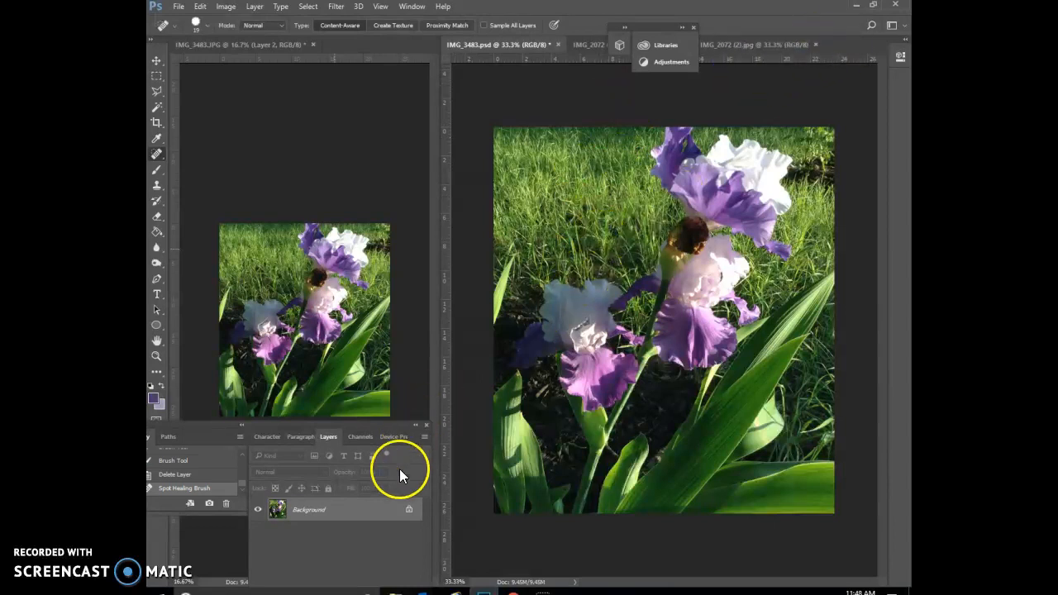
right_click(367, 515)
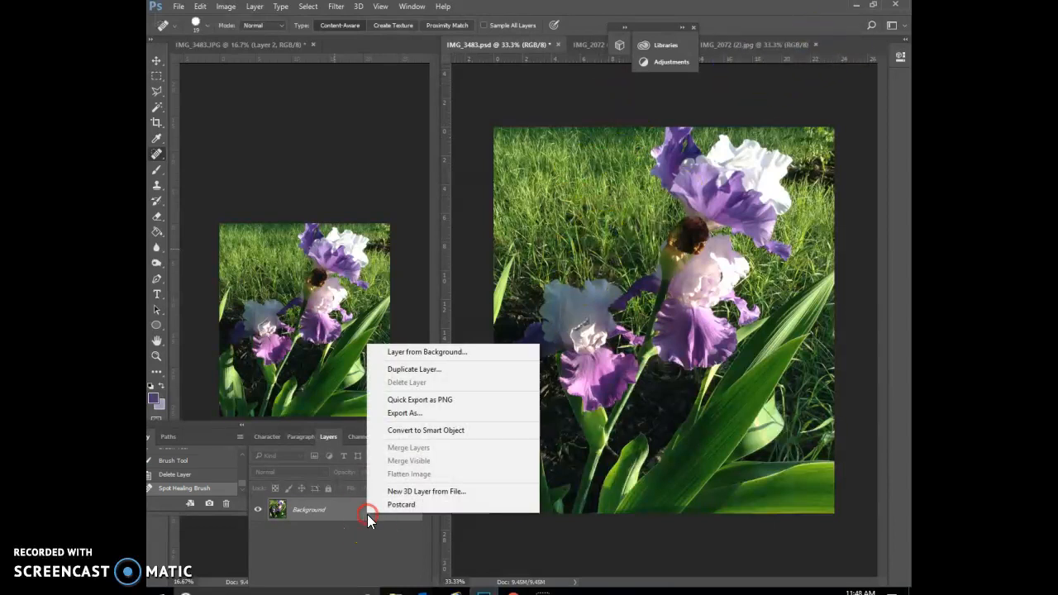
left_click(409, 368)
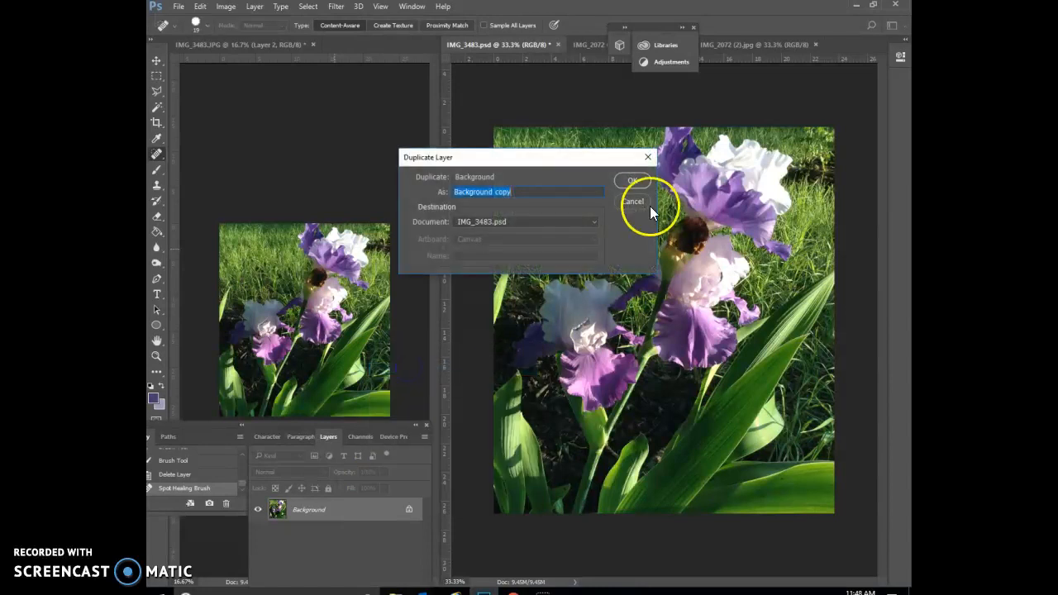
left_click(628, 182)
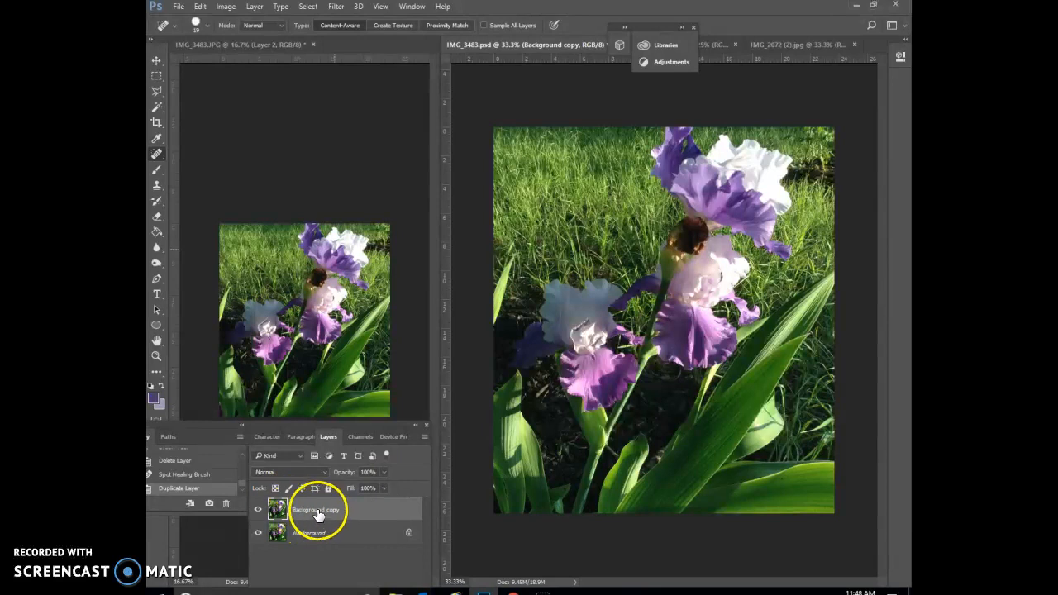
left_click(345, 513)
mouse_move(554, 306)
left_mouse_down()
mouse_move(576, 292)
mouse_move(581, 302)
left_mouse_up()
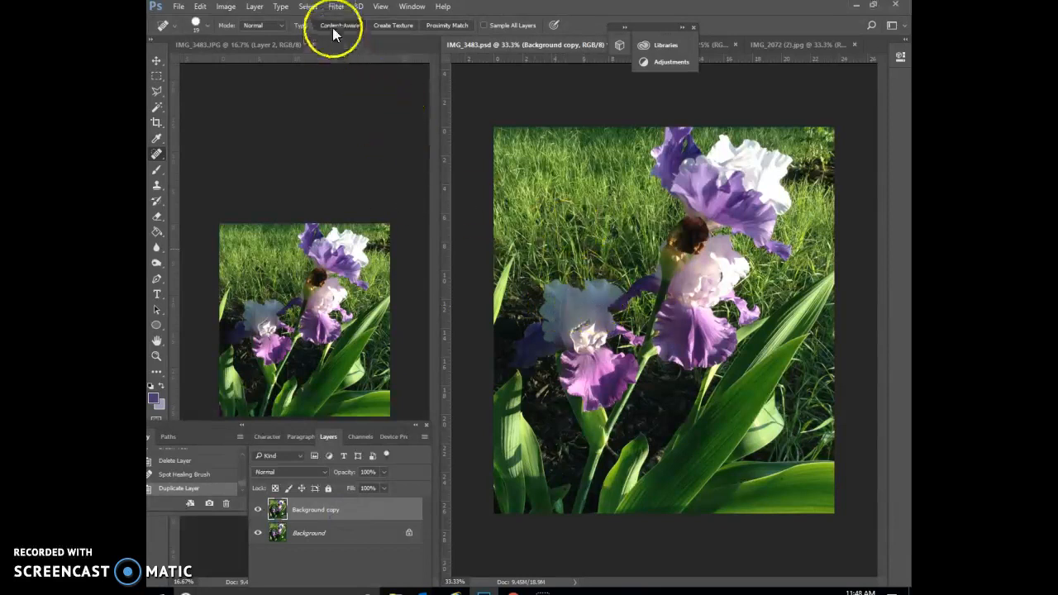
Apply the Stylize Glowing Edges filter to Background copy with edge width 2, edge brightness 9 and smoothness 15.
left_click(336, 7)
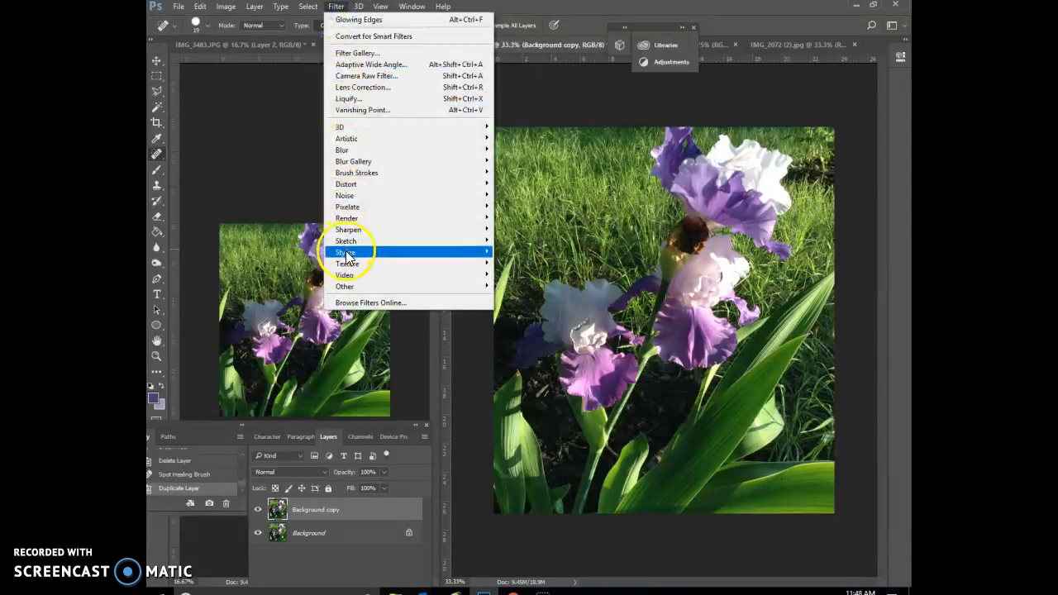
mouse_move(378, 251)
left_click(535, 302)
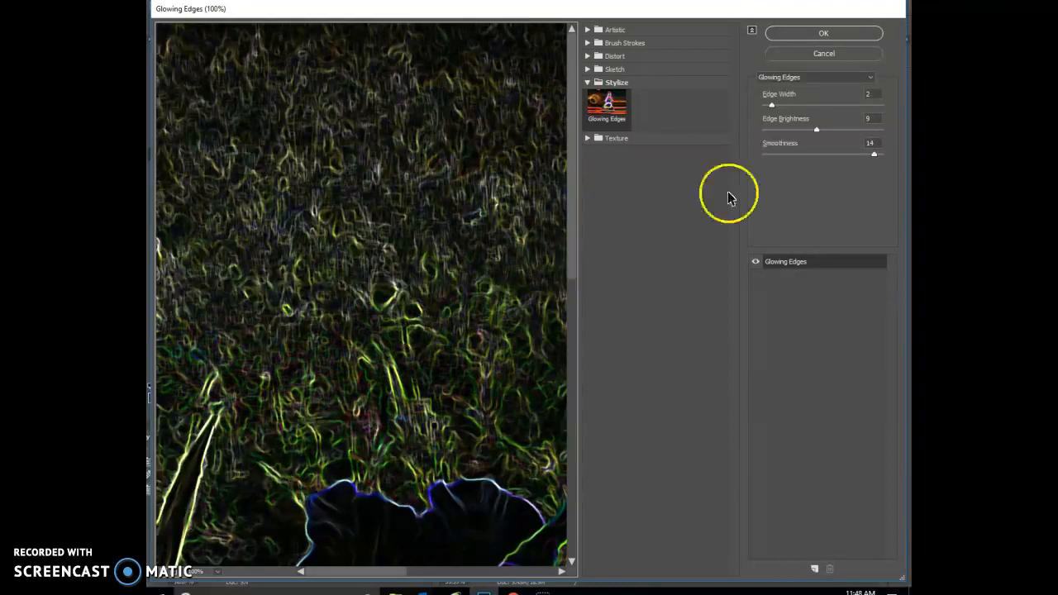
left_click(878, 157)
left_click_drag(879, 155, 880, 155)
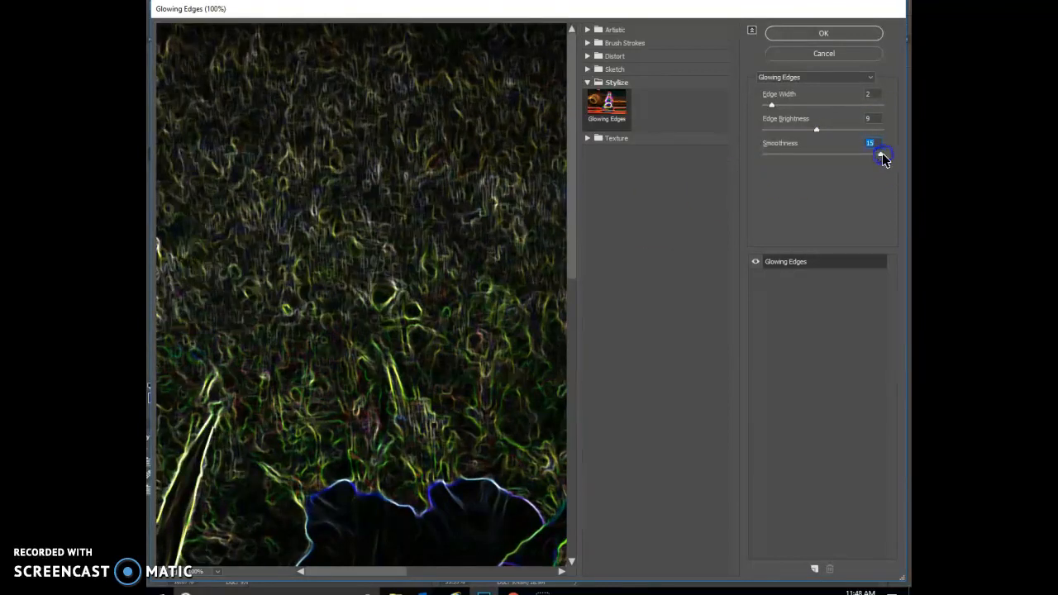
left_click(816, 132)
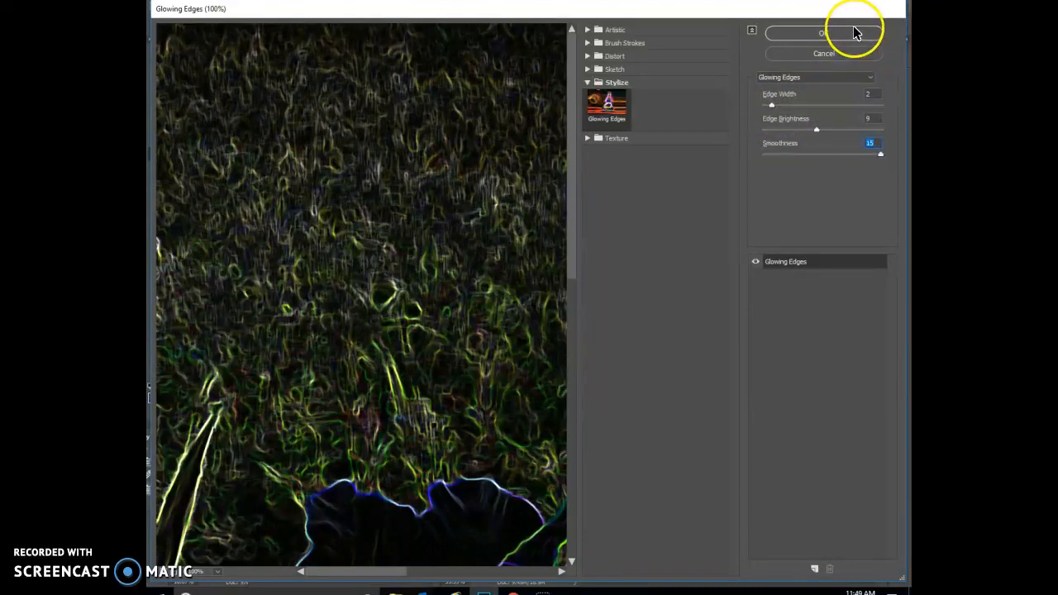
left_click(823, 33)
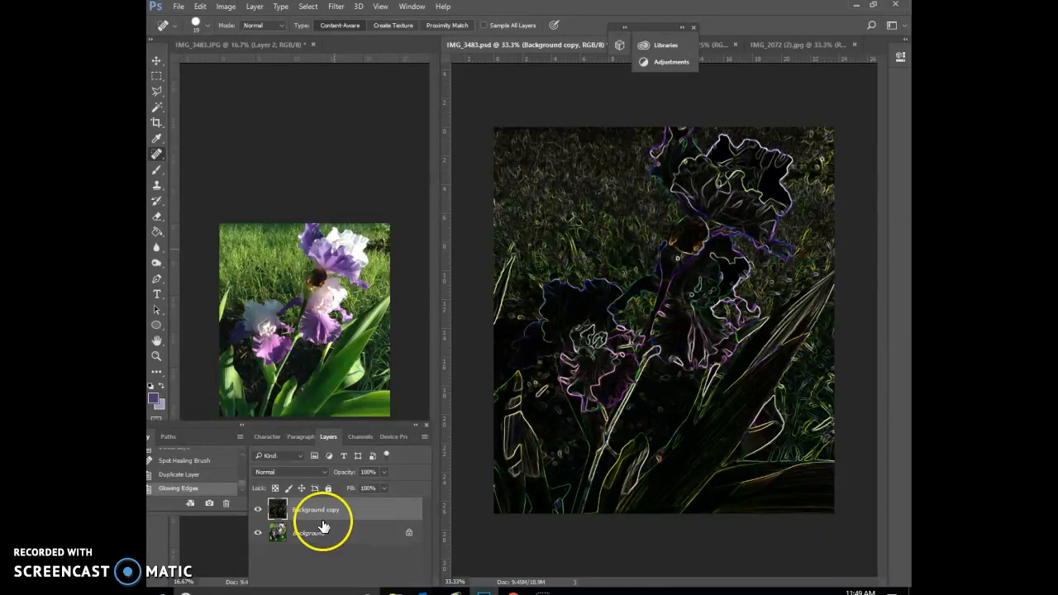
Desaturate the Background copy layer and invert its tones to get dark lines on white.
left_click(226, 6)
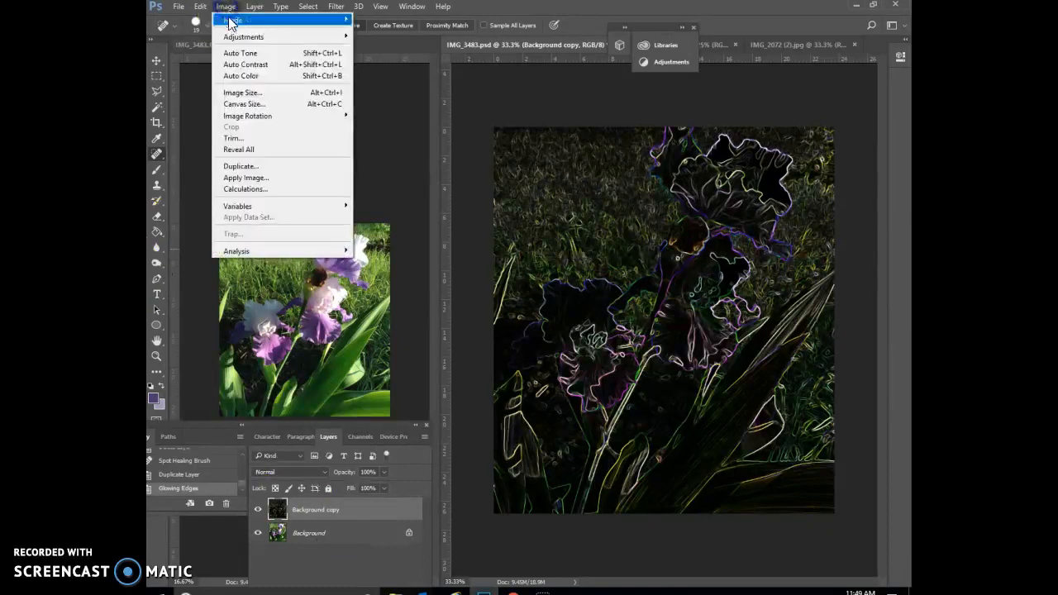
mouse_move(240, 37)
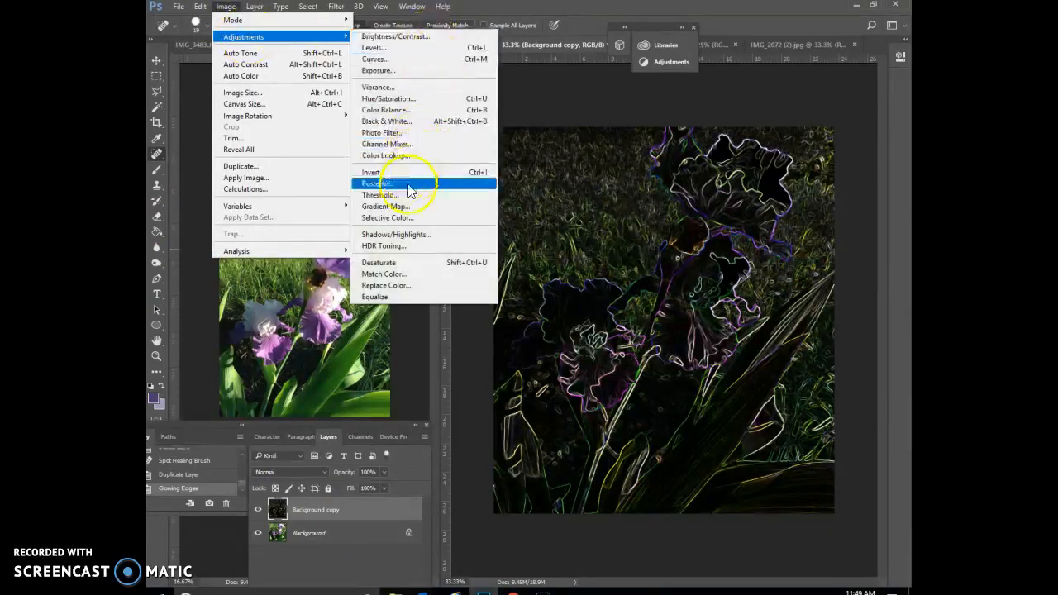
left_click(397, 263)
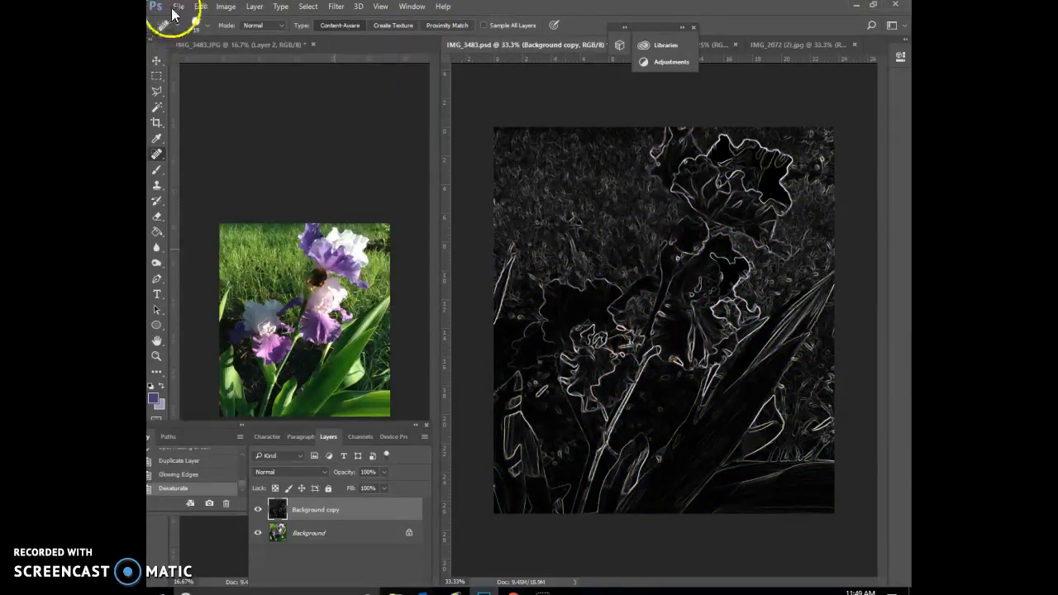
left_click(226, 7)
mouse_move(347, 36)
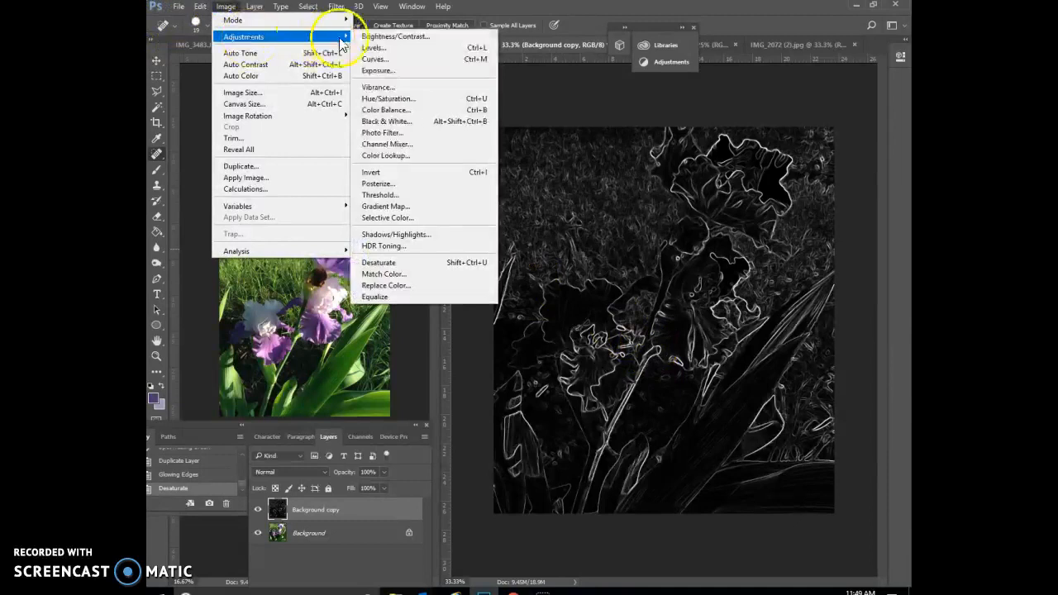
left_click(385, 174)
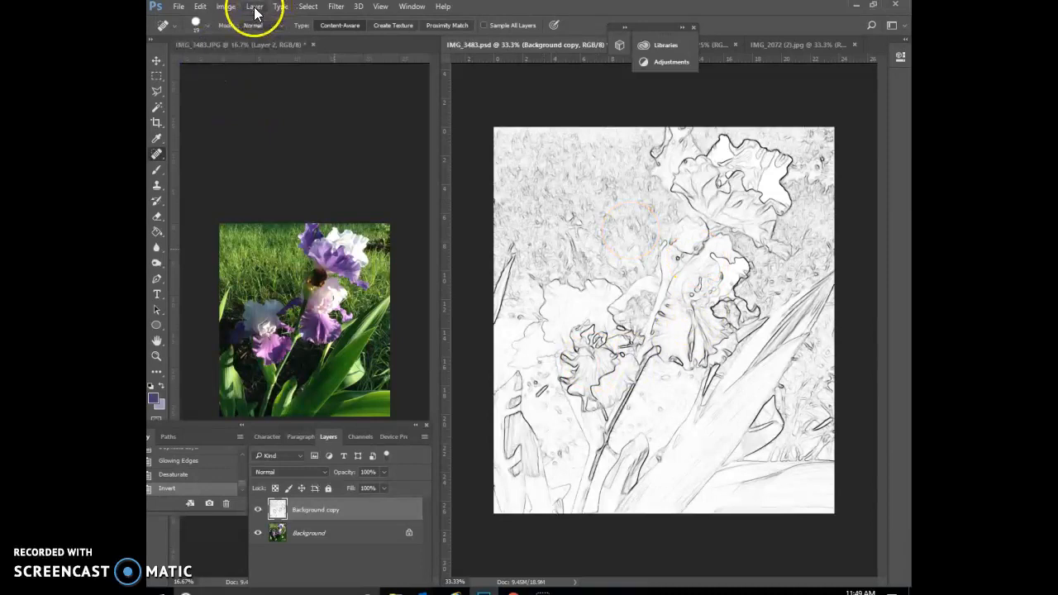
Darken the line drawing with a Levels adjustment, setting the black input level to 122.
left_click(227, 7)
mouse_move(343, 37)
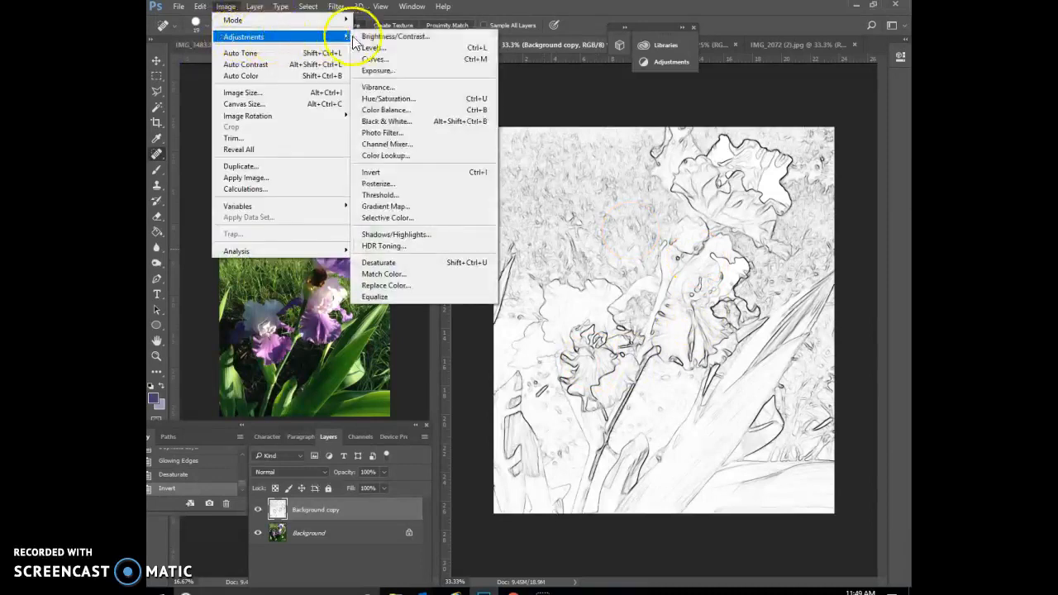
left_click(365, 47)
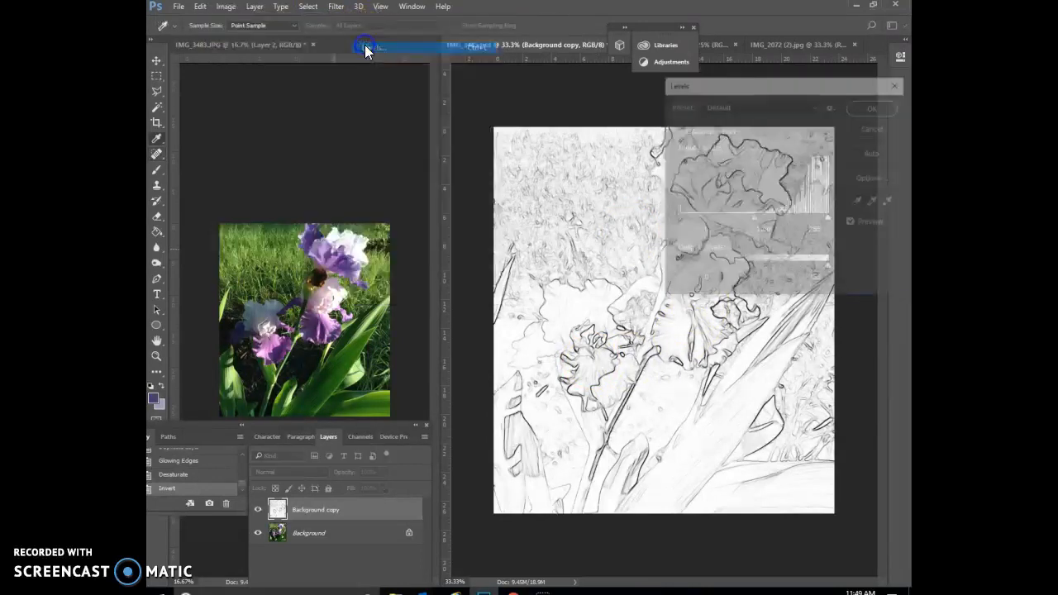
left_click_drag(677, 218, 750, 214)
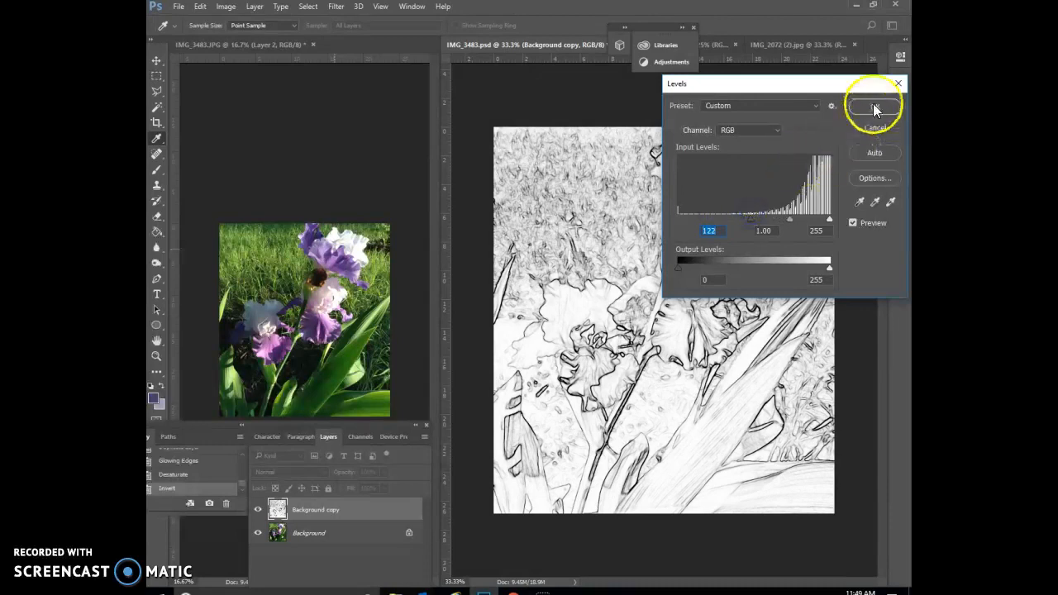
left_click(874, 106)
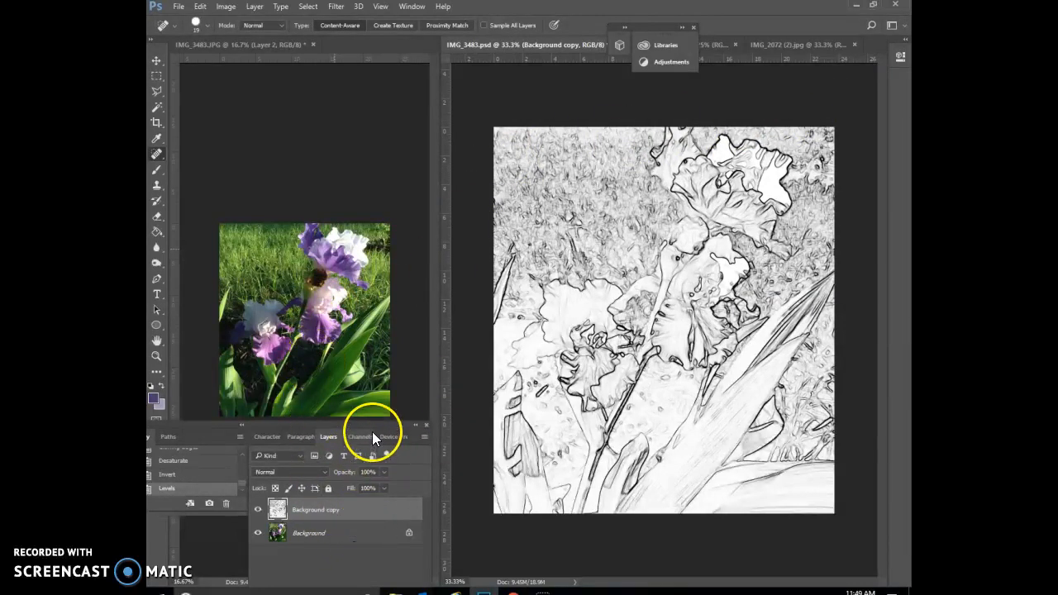
Add a new blank layer and place it between the Background copy and Background layers.
left_click_drag(370, 425, 373, 361)
left_click(372, 305)
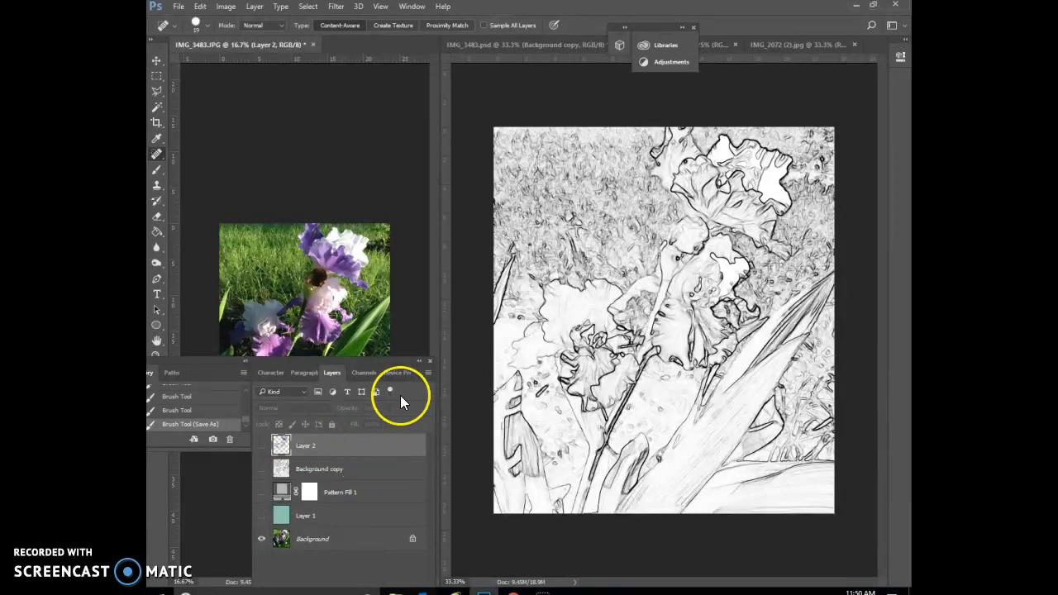
left_click(455, 338)
left_click(395, 313)
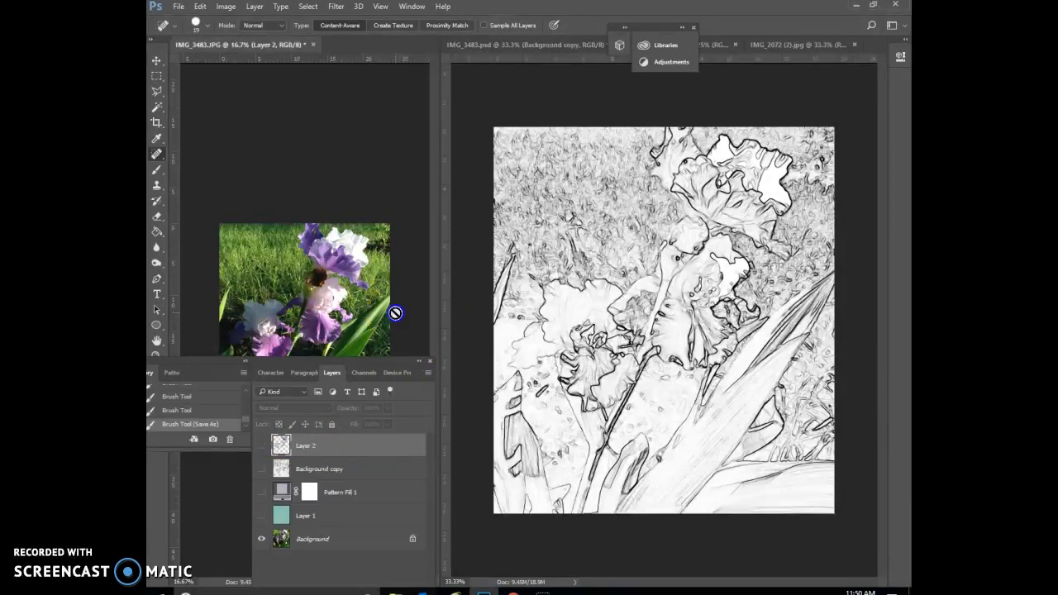
left_click(474, 318)
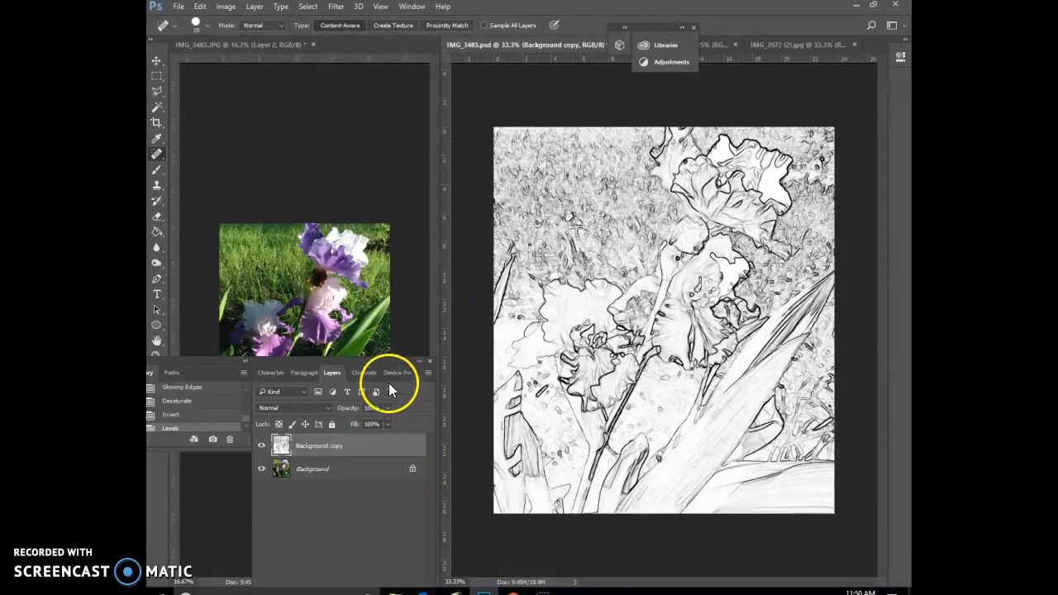
left_click_drag(384, 361, 395, 281)
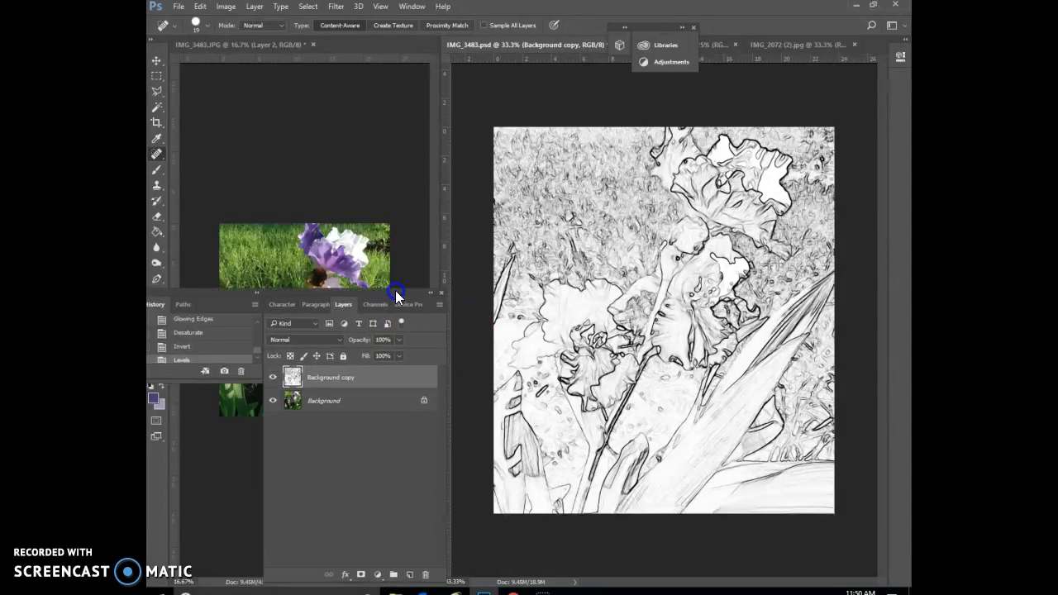
left_click(409, 563)
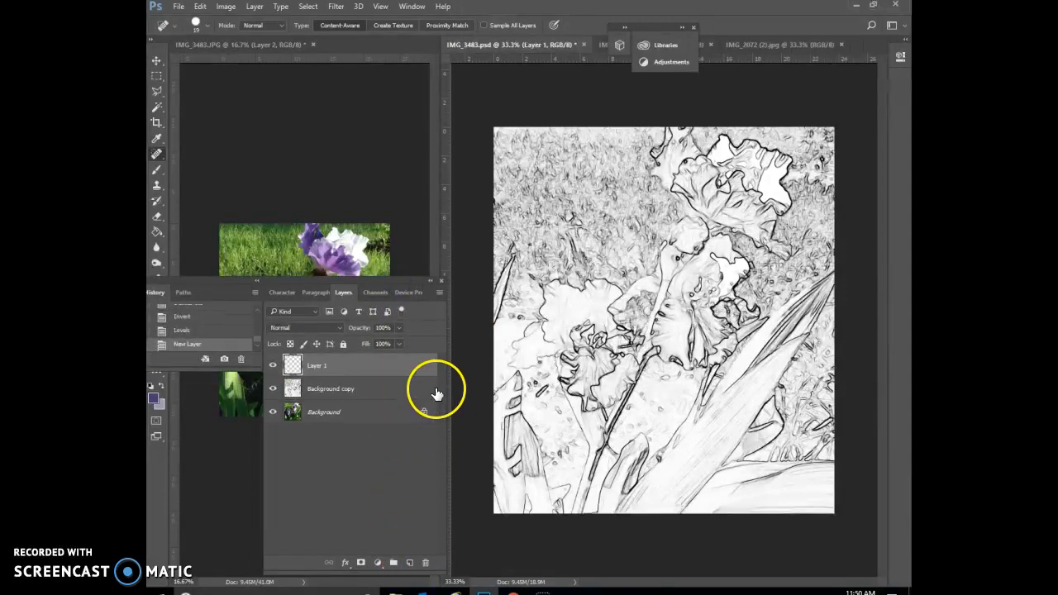
left_click_drag(414, 359, 401, 392)
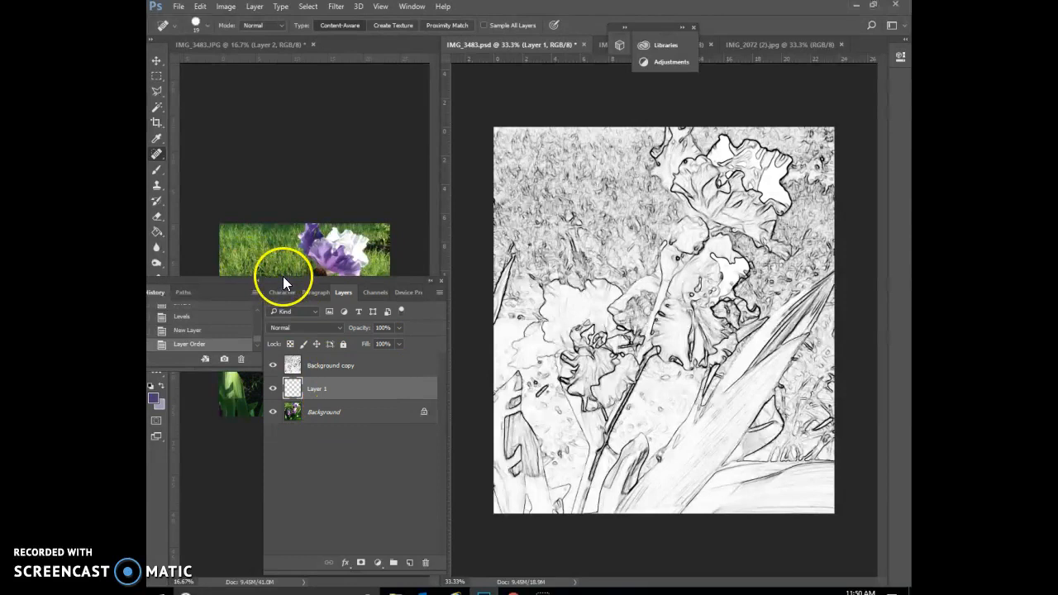
Hide the Background copy layer and fill Layer 1 with the Blue Specks pattern using the Paint Bucket tool.
left_click(154, 234)
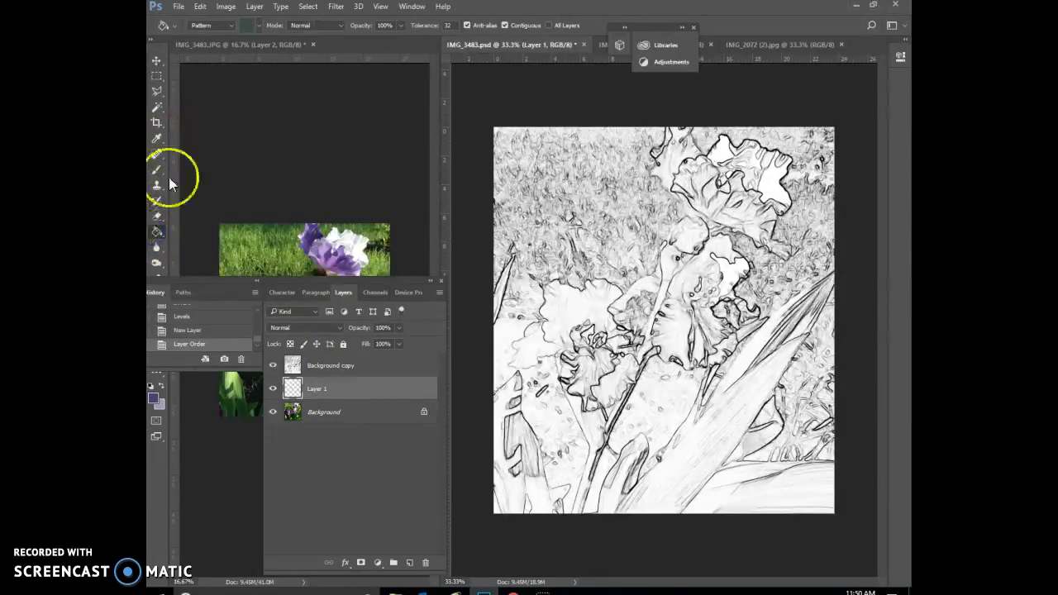
left_click(252, 25)
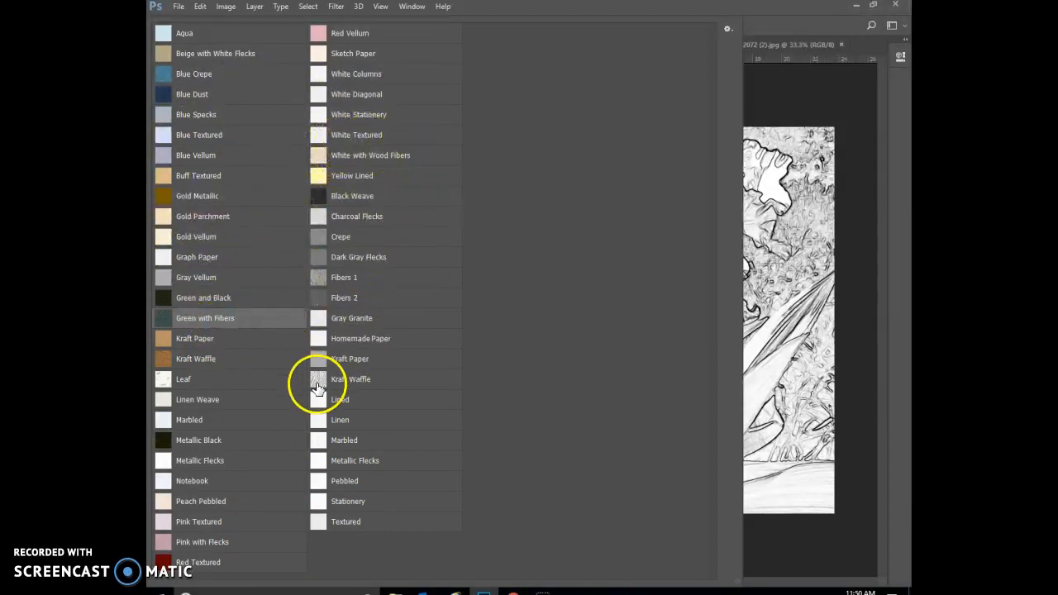
left_click(195, 119)
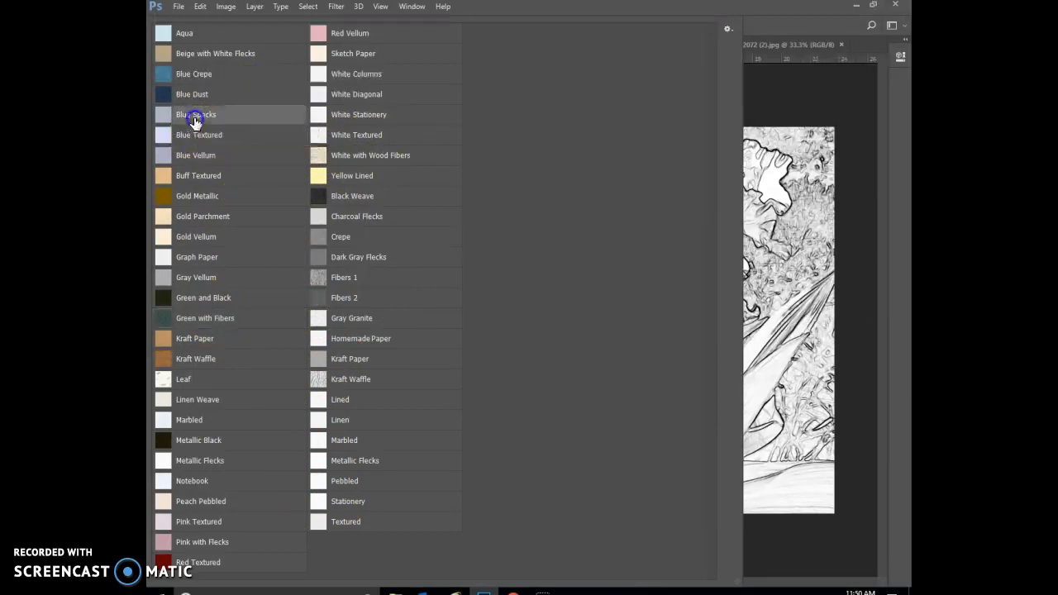
left_click(554, 130)
left_click(796, 88)
left_click(695, 142)
left_click(393, 390)
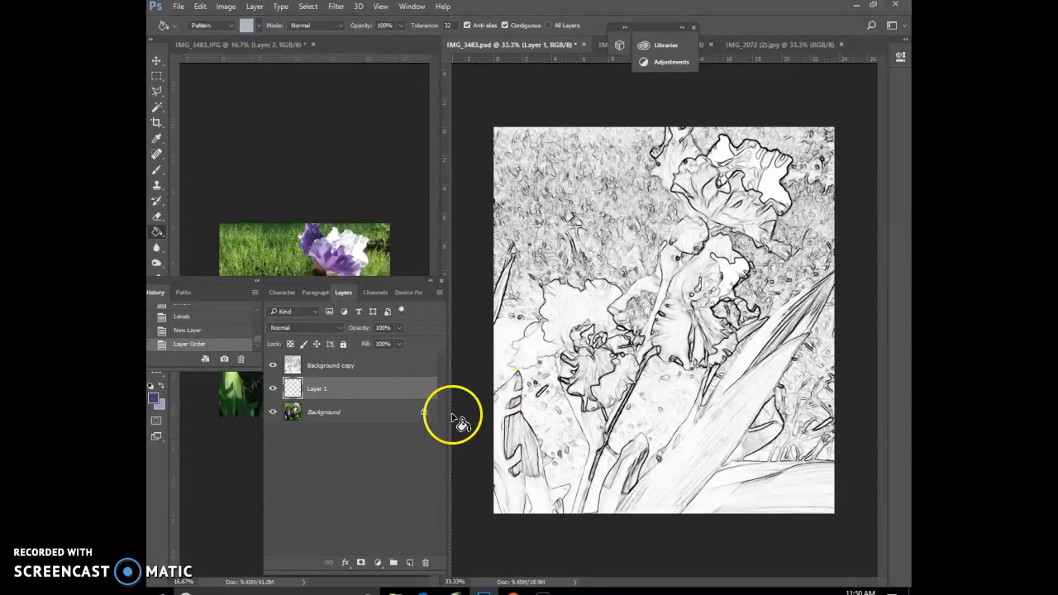
left_click(273, 365)
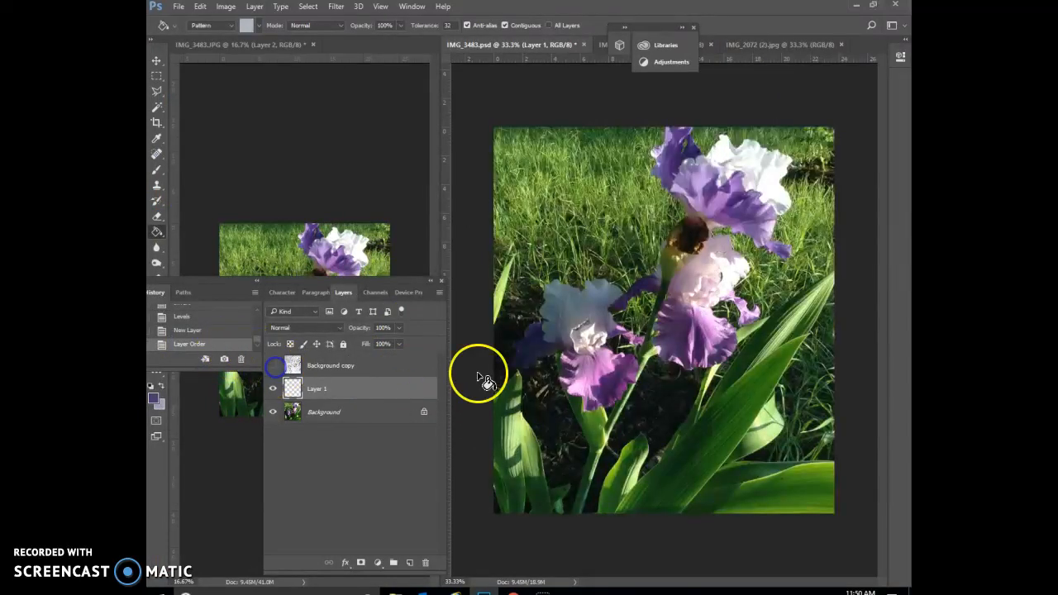
left_click(579, 329)
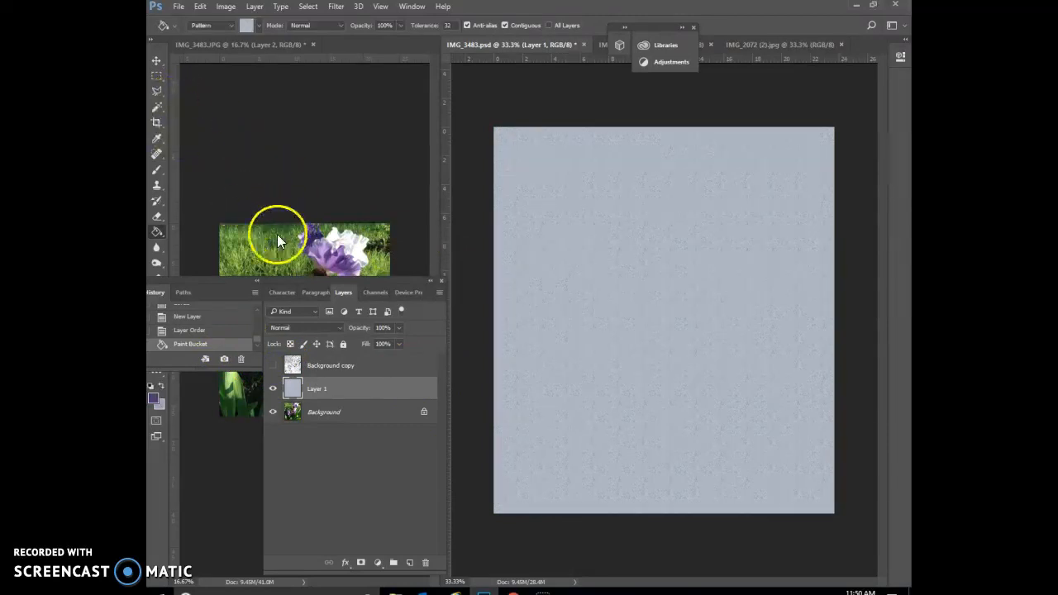
Recolour the Layer 1 paper with Hue/Saturation, setting hue to -97, saturation to +21 and lightness to -22.
left_click(225, 6)
mouse_move(241, 36)
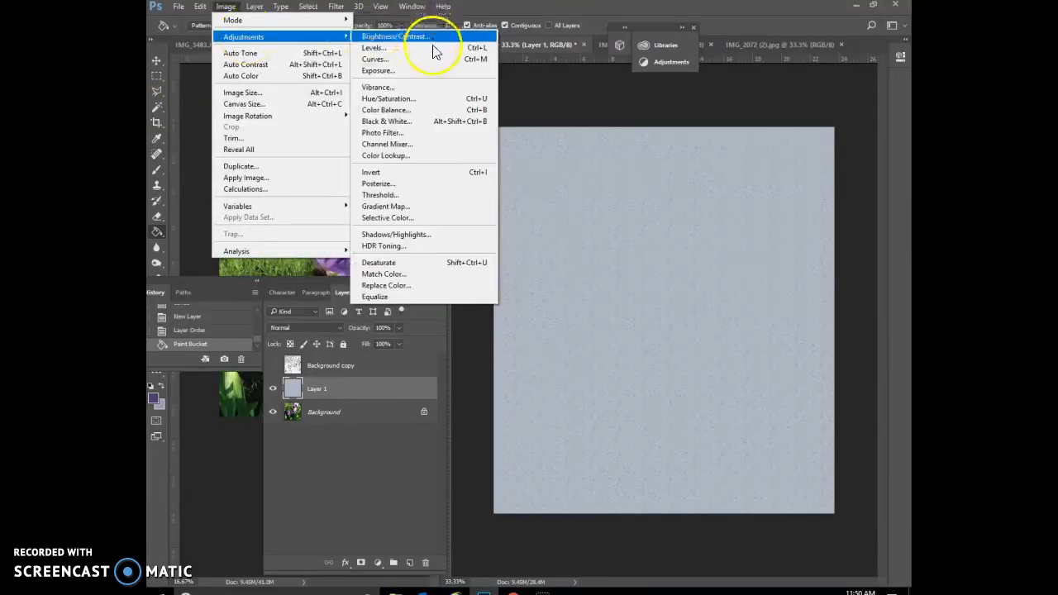
left_click(424, 99)
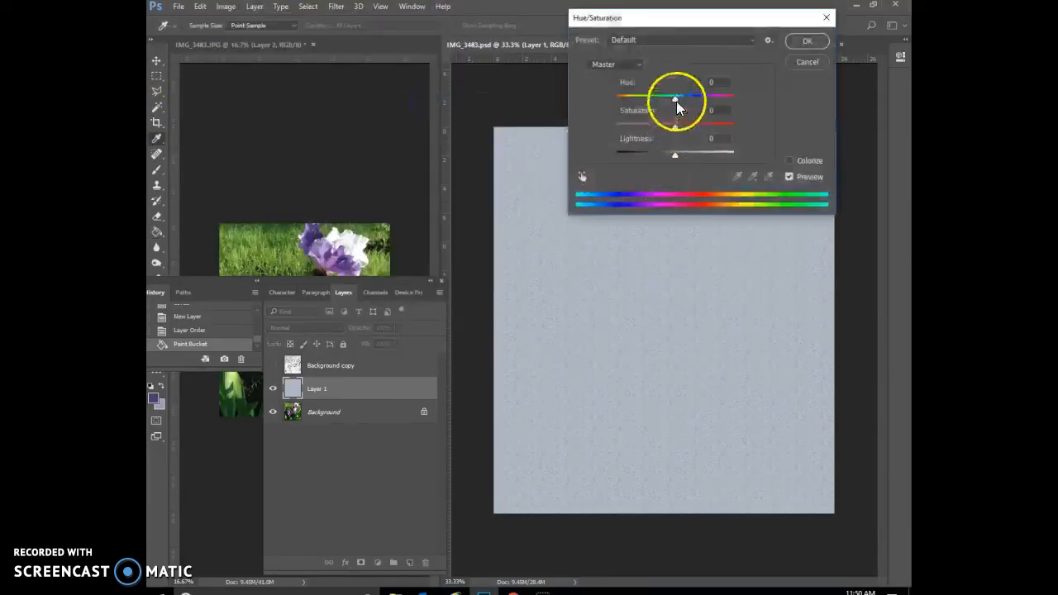
left_click_drag(676, 100, 638, 112)
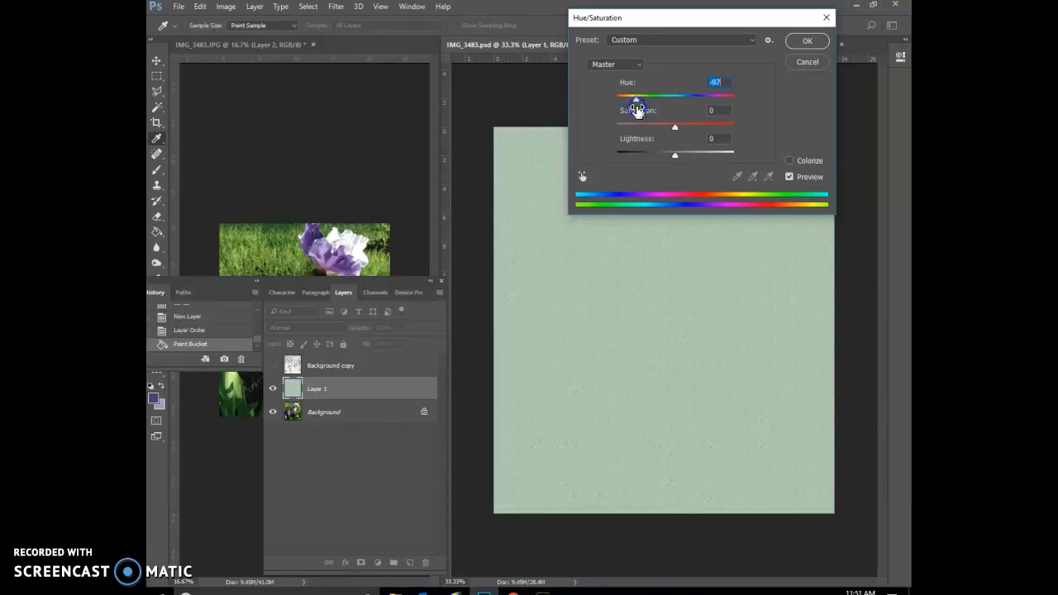
left_click_drag(667, 154, 683, 128)
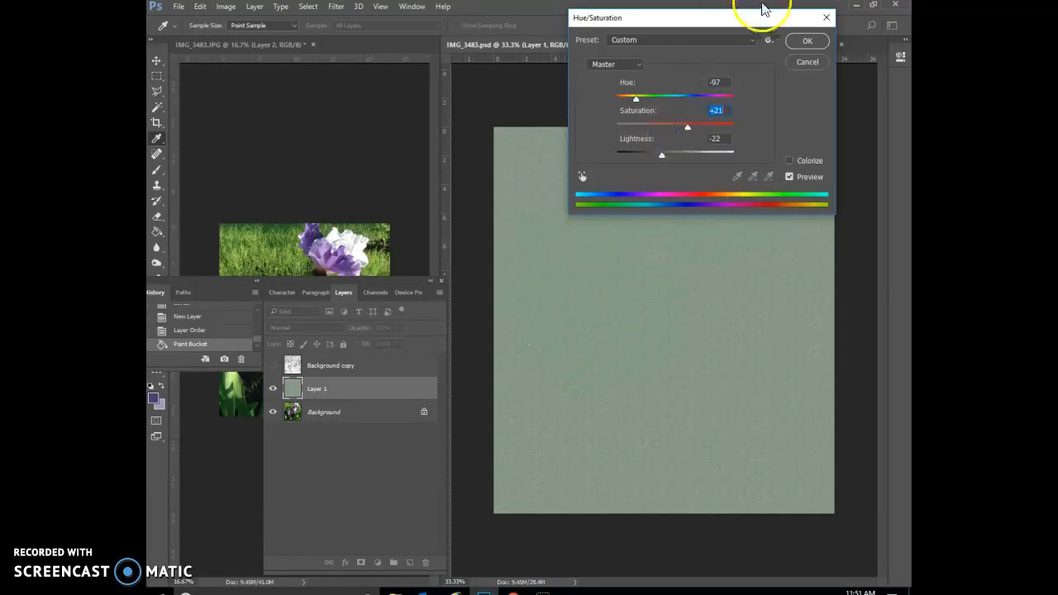
left_click(821, 42)
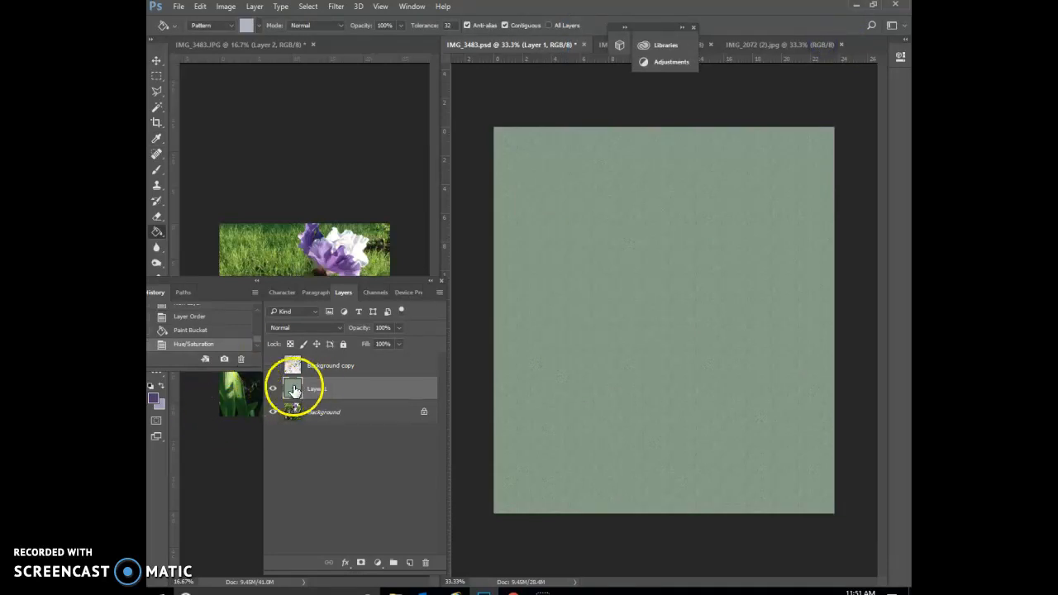
Show the Background copy layer again and set its blending mode to Multiply.
left_click(273, 365)
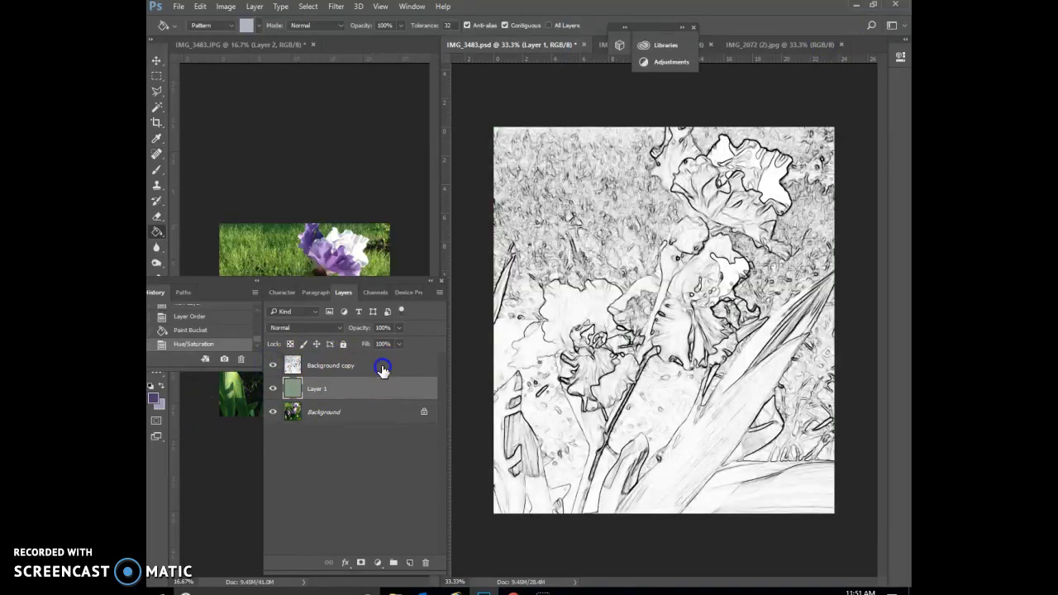
left_click(378, 366)
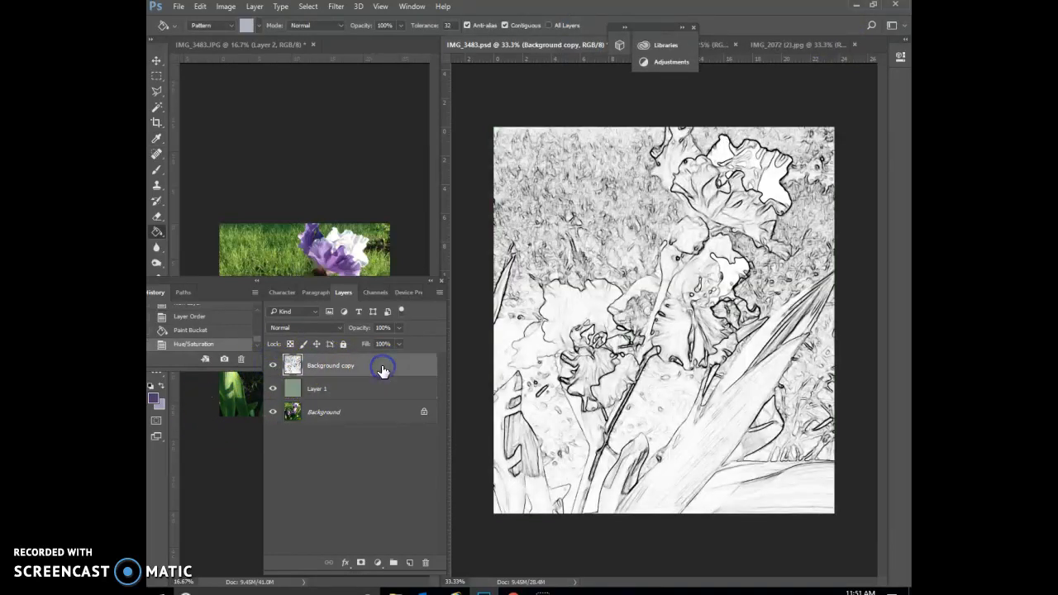
left_click(339, 328)
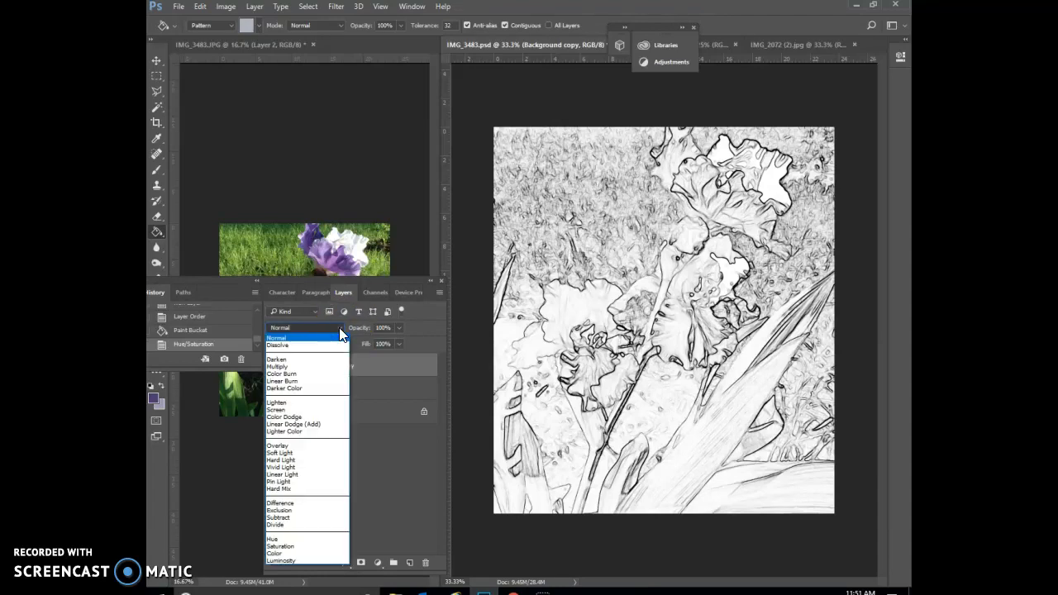
left_click(318, 366)
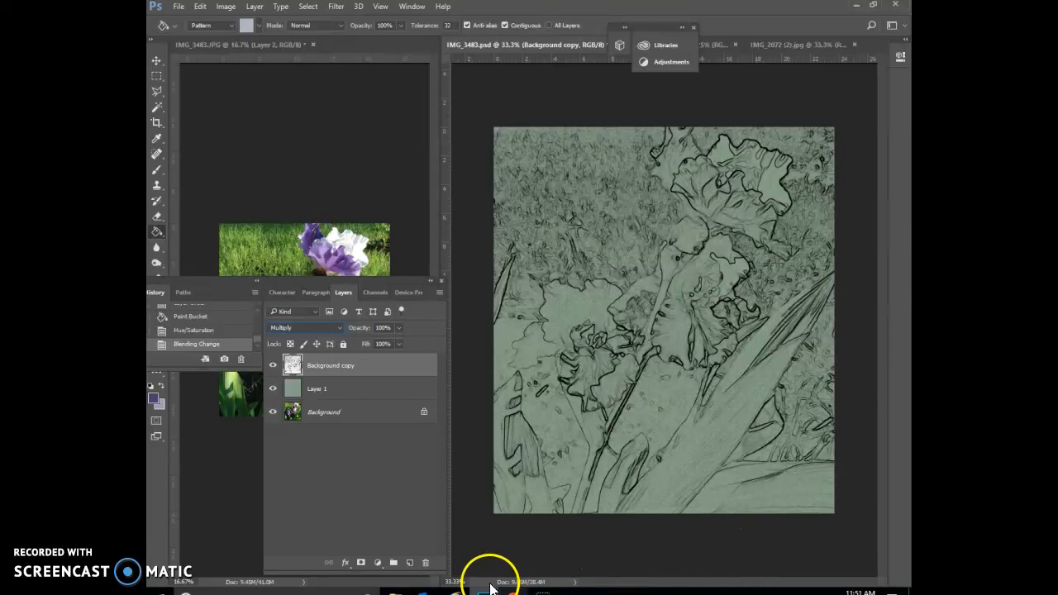
Add a single new blank layer above the Background copy layer, undoing any extra layer.
left_click(410, 563)
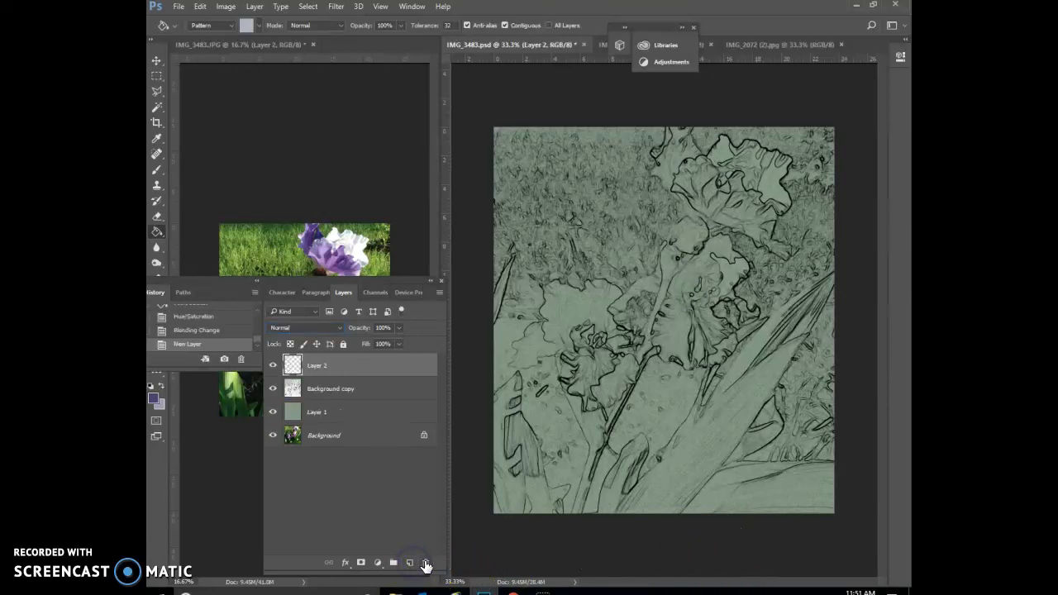
left_click(410, 561)
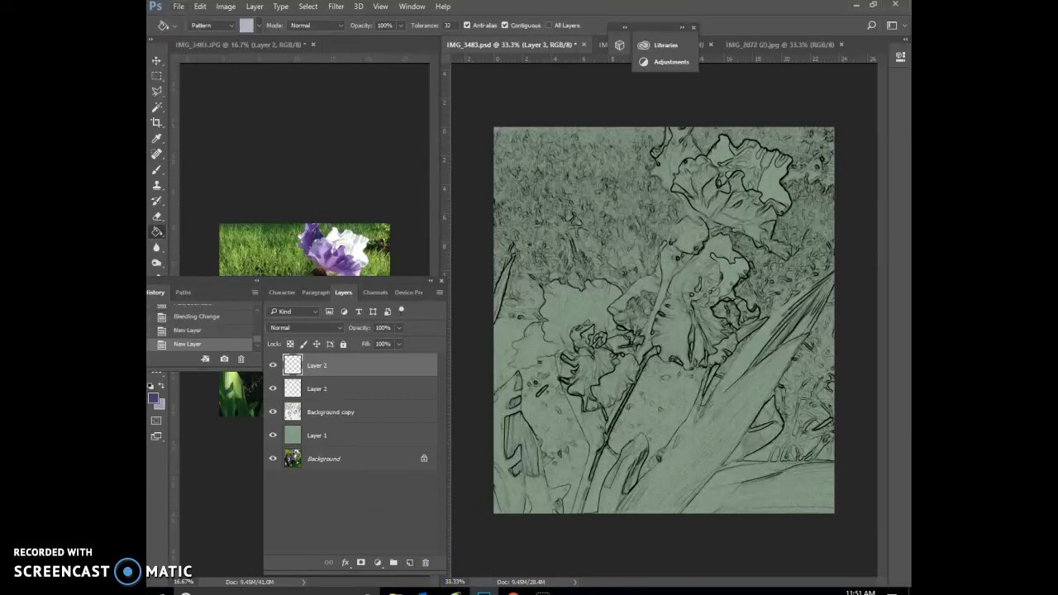
left_click(201, 6)
left_click(205, 23)
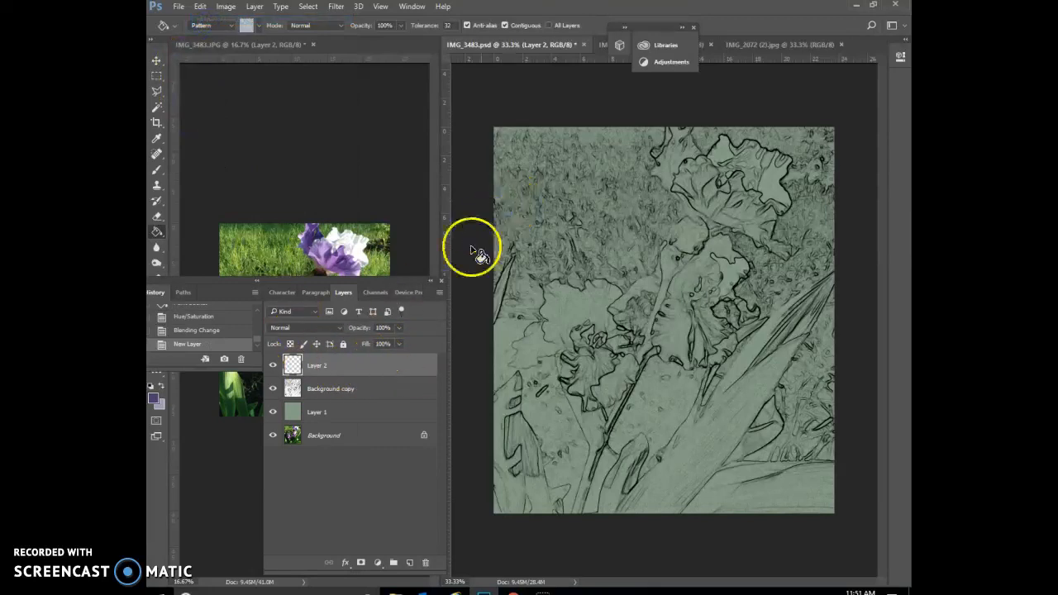
Choose the Brush tool with the 63 px Pastel on Charcoal Paper preset.
left_click(155, 172)
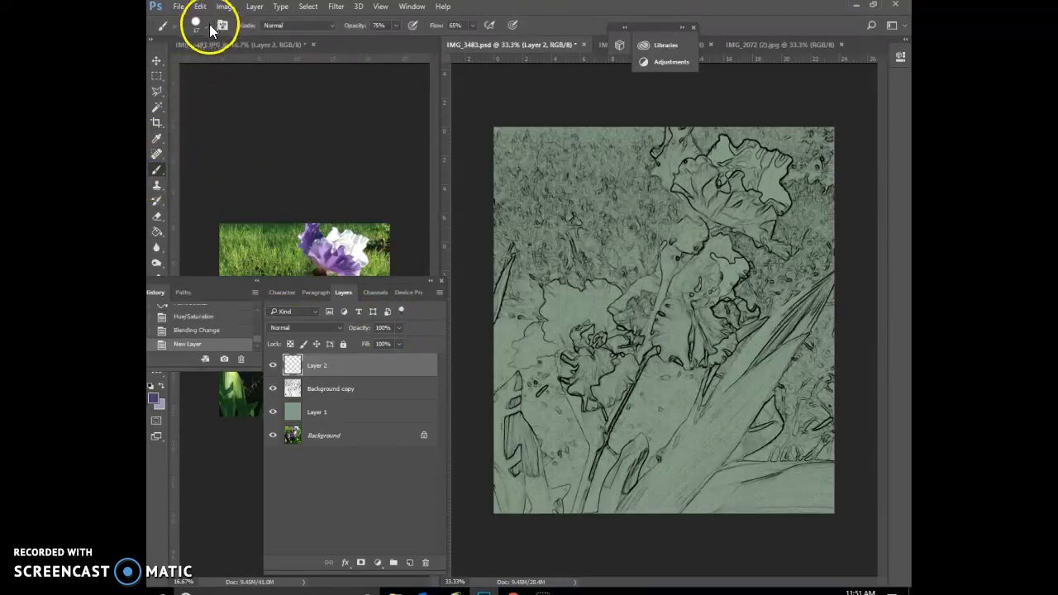
left_click(220, 26)
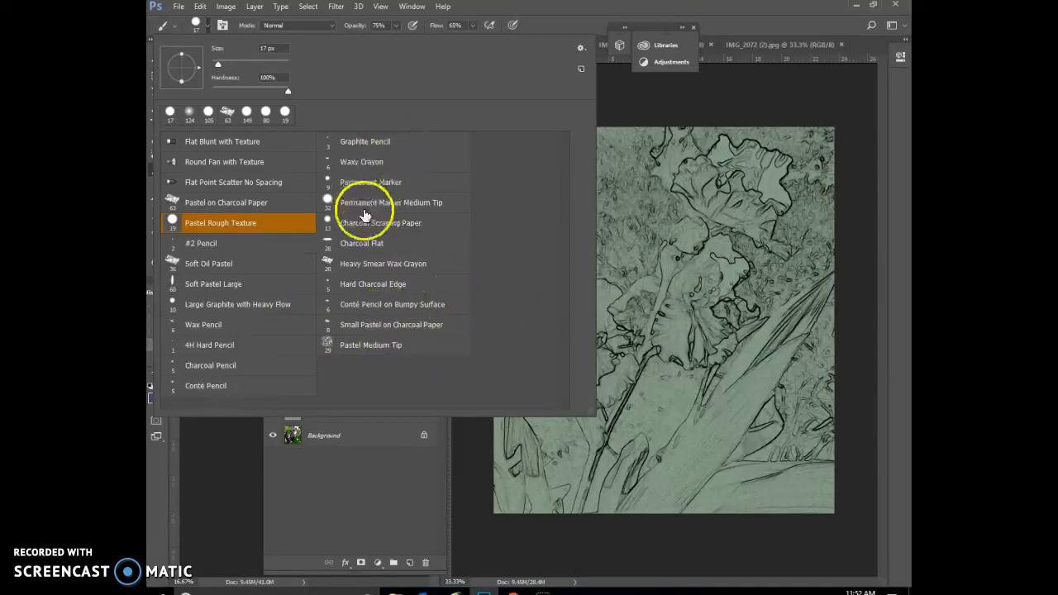
left_click(250, 204)
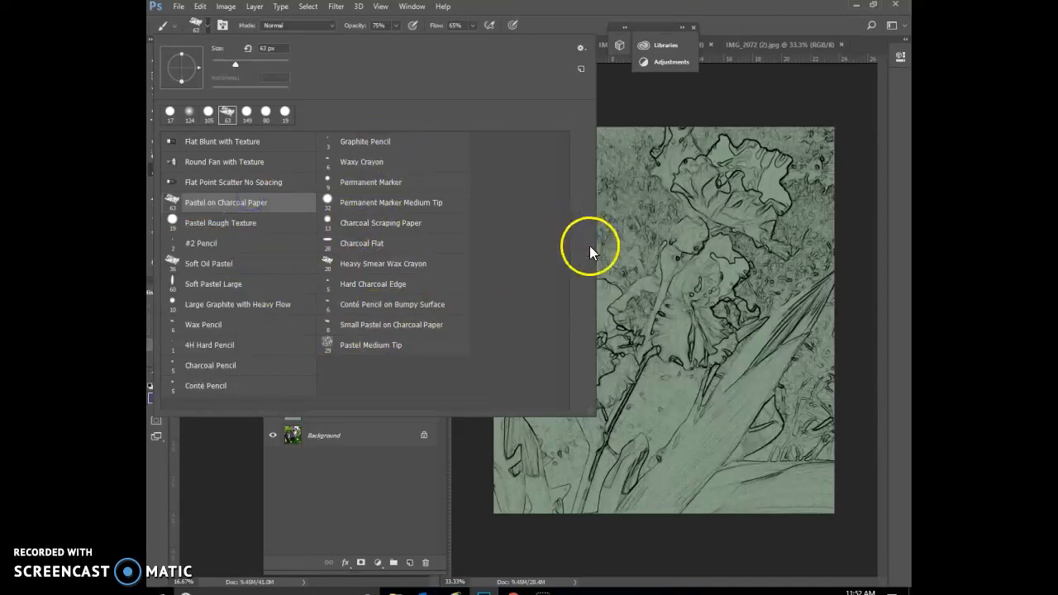
left_click(636, 110)
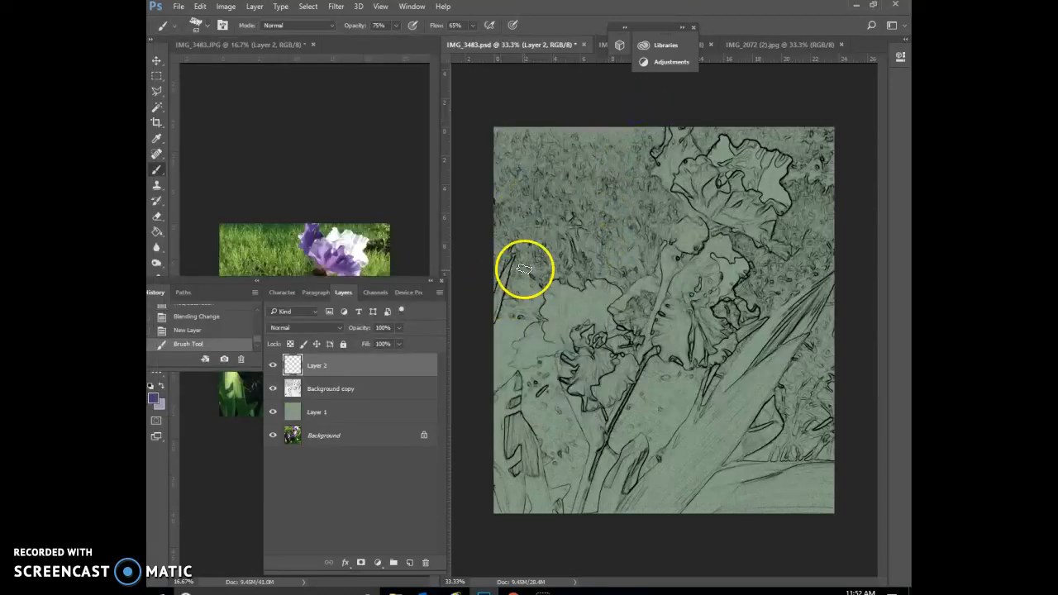
Move the Layers panel group clear of the reference photo and paint the round bud below the top iris dark purple on Layer 2.
left_click_drag(349, 281, 349, 418)
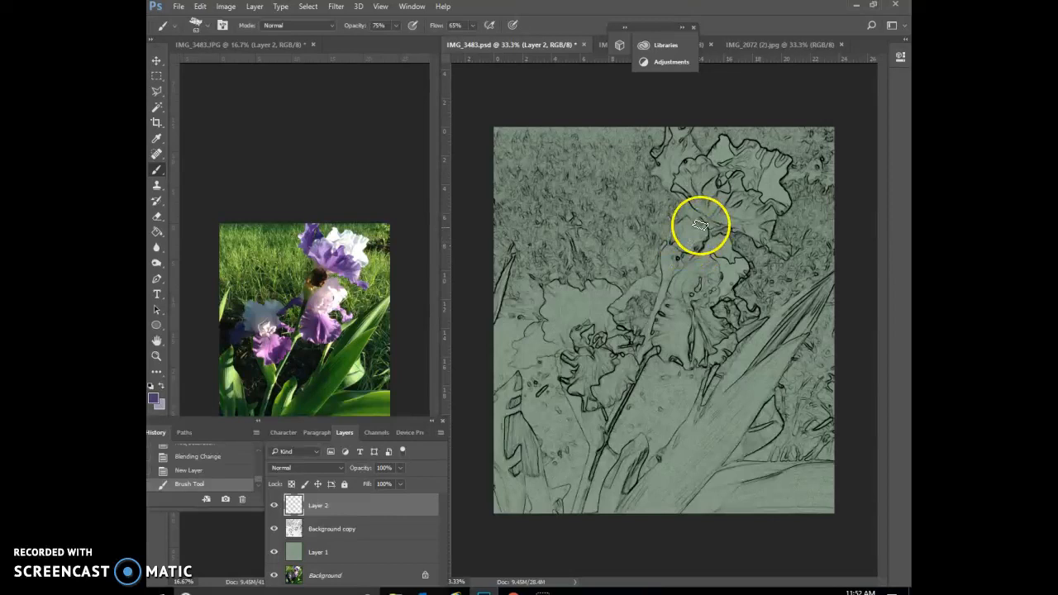
left_click_drag(695, 235, 686, 230)
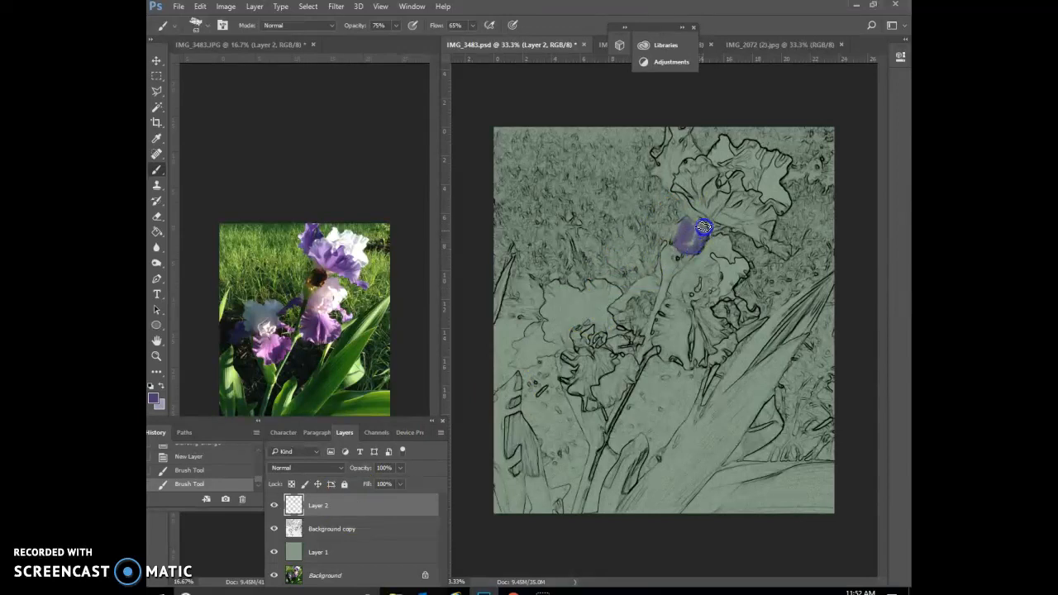
left_click(701, 225)
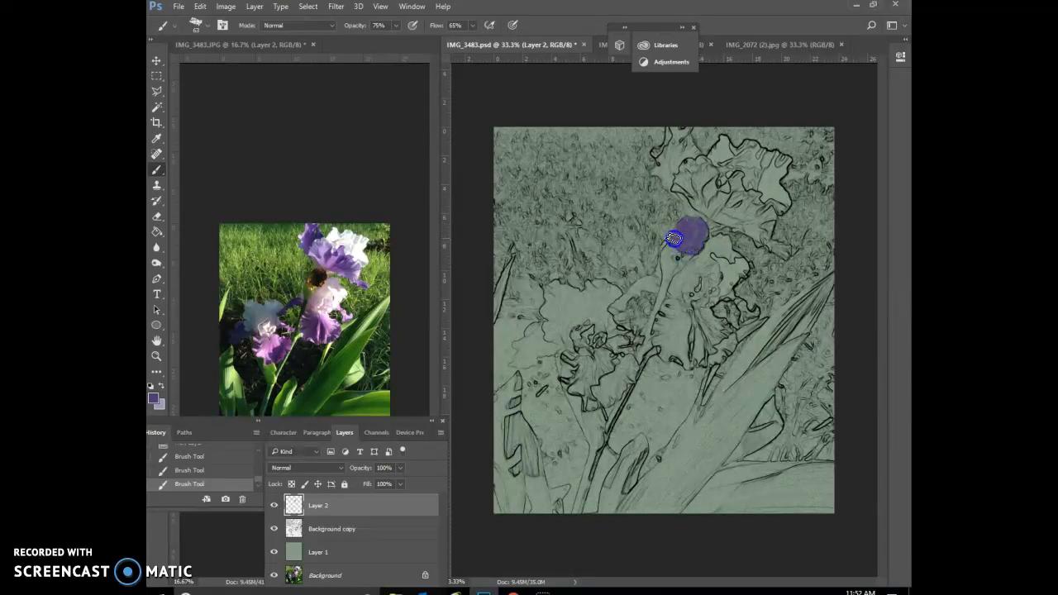
Paint dark purple on the middle iris's hanging petals and on the narrow petals to either side of it.
left_click(381, 8)
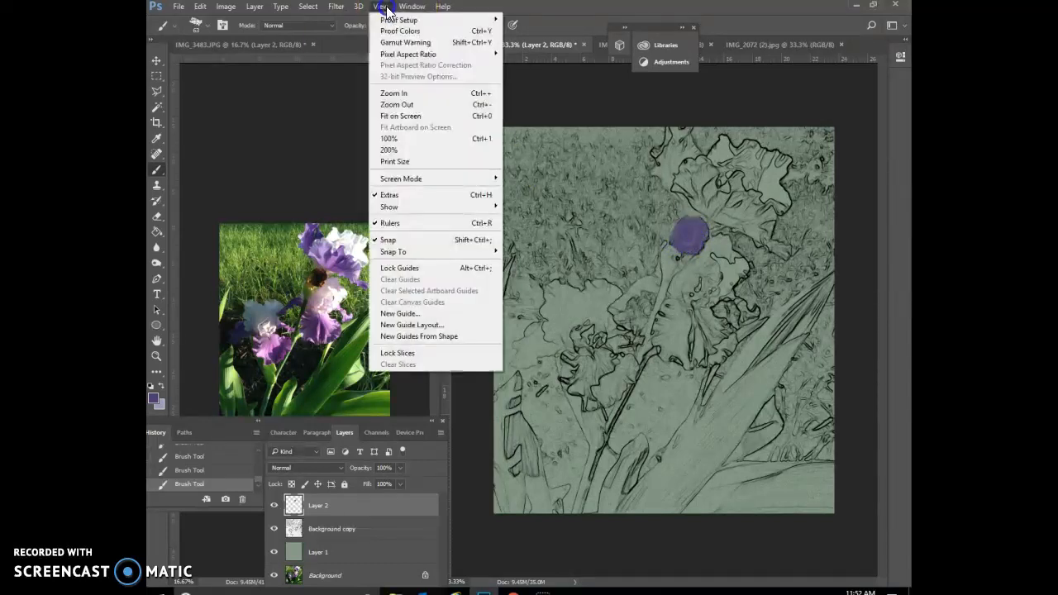
left_click(398, 91)
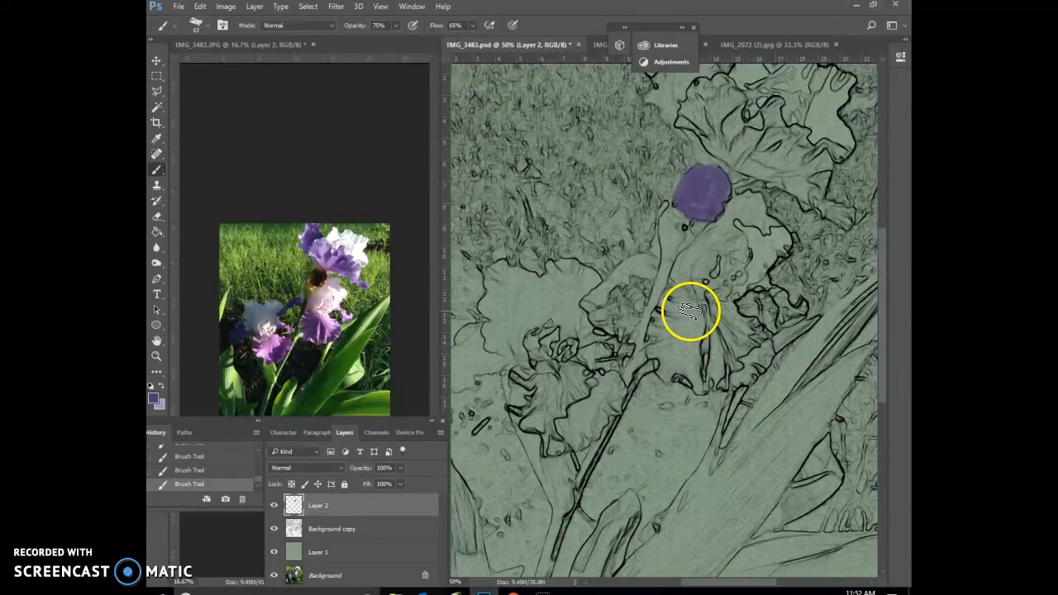
left_click_drag(713, 325, 718, 364)
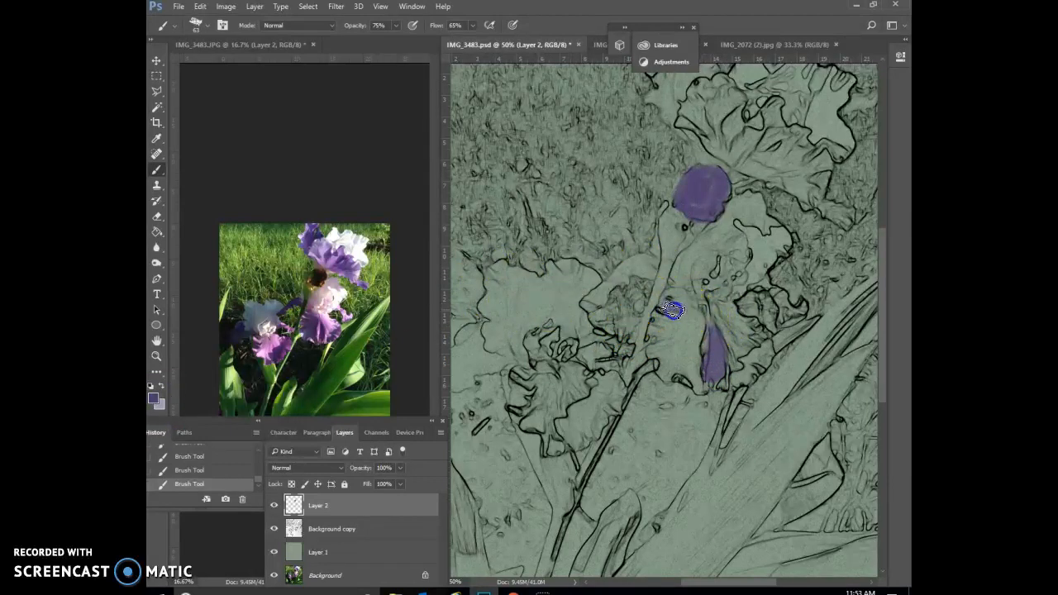
mouse_move(670, 300)
left_mouse_down()
mouse_move(651, 336)
mouse_move(681, 312)
mouse_move(660, 346)
mouse_move(679, 333)
mouse_move(672, 366)
left_mouse_up()
left_click(747, 371)
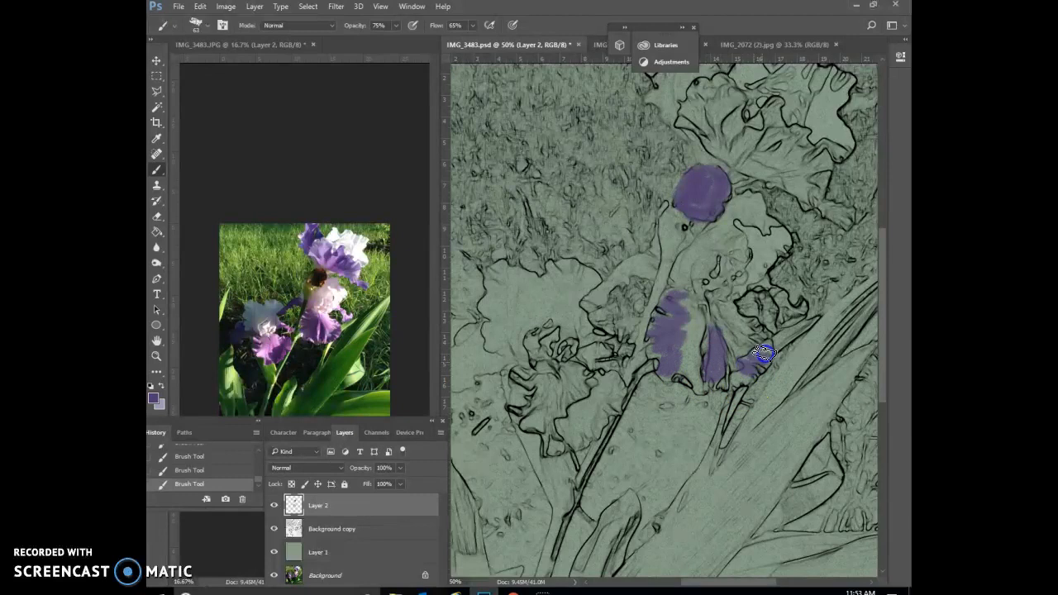
left_click_drag(763, 342, 758, 350)
left_click_drag(700, 386, 692, 365)
mouse_move(648, 258)
left_mouse_down()
mouse_move(587, 308)
mouse_move(634, 263)
left_mouse_up()
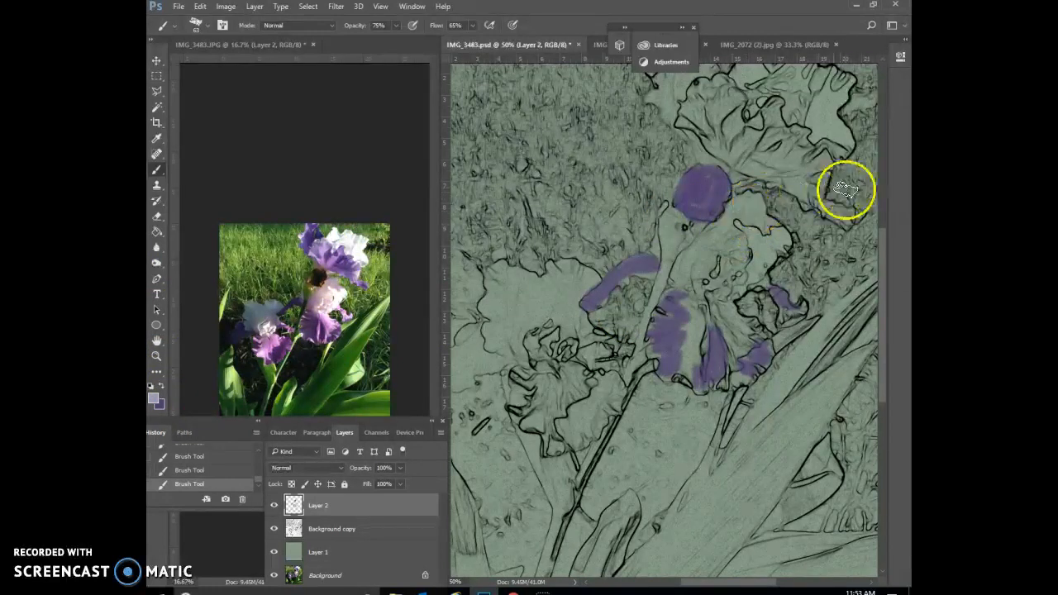
Swap to the light lavender colour and brush highlights onto the top iris's white petal and the middle iris's hanging petals.
left_click(882, 230)
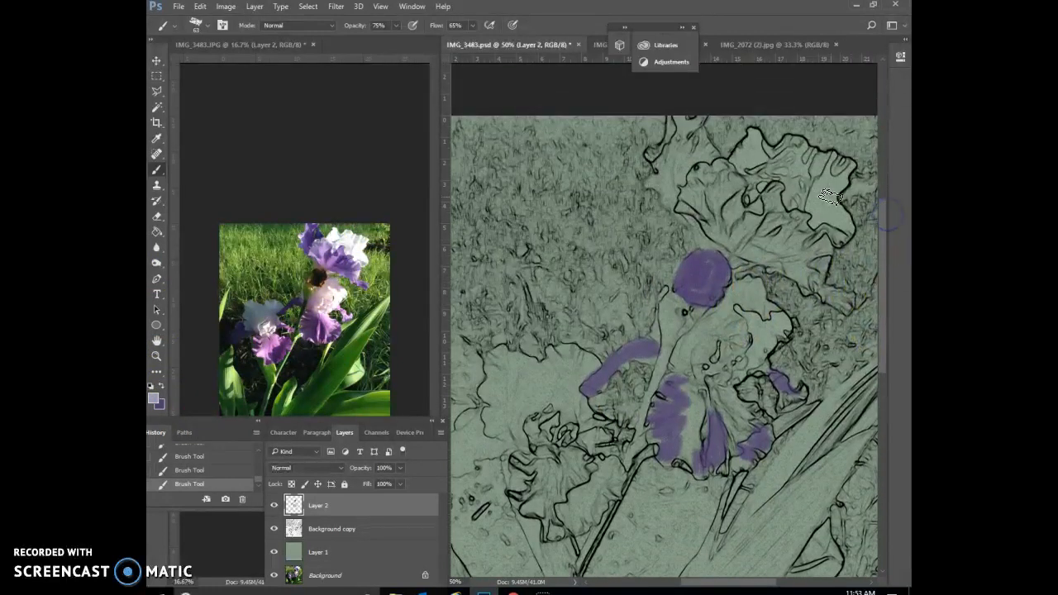
mouse_move(808, 161)
left_mouse_down()
mouse_move(816, 173)
mouse_move(821, 157)
left_mouse_up()
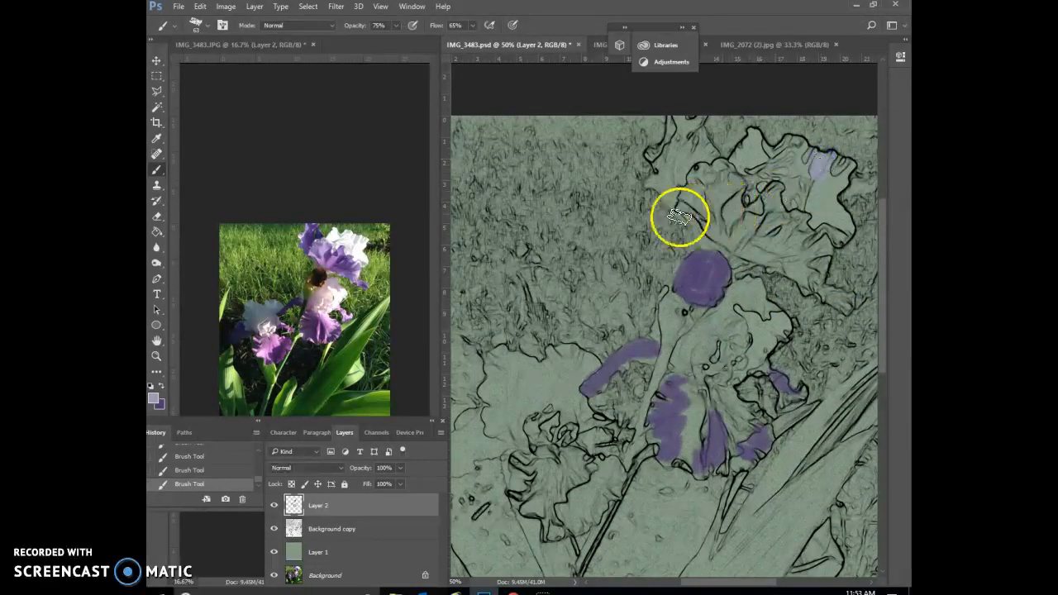
mouse_move(683, 382)
left_mouse_down()
mouse_move(676, 414)
mouse_move(682, 407)
mouse_move(681, 451)
left_mouse_up()
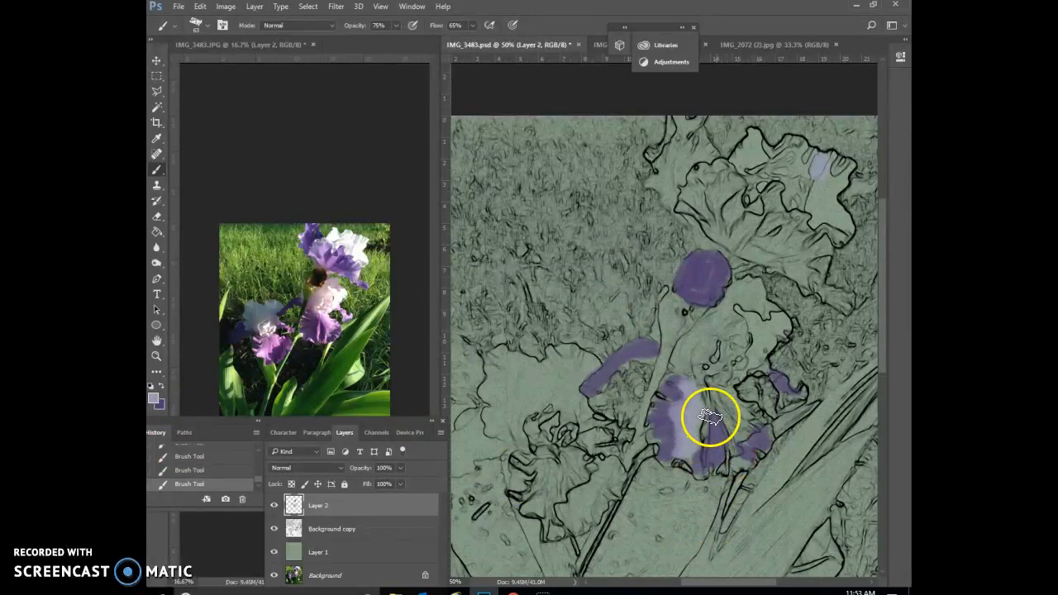
mouse_move(721, 391)
left_mouse_down()
mouse_move(743, 424)
mouse_move(720, 397)
mouse_move(746, 433)
mouse_move(732, 402)
mouse_move(696, 375)
mouse_move(665, 383)
mouse_move(647, 427)
left_mouse_up()
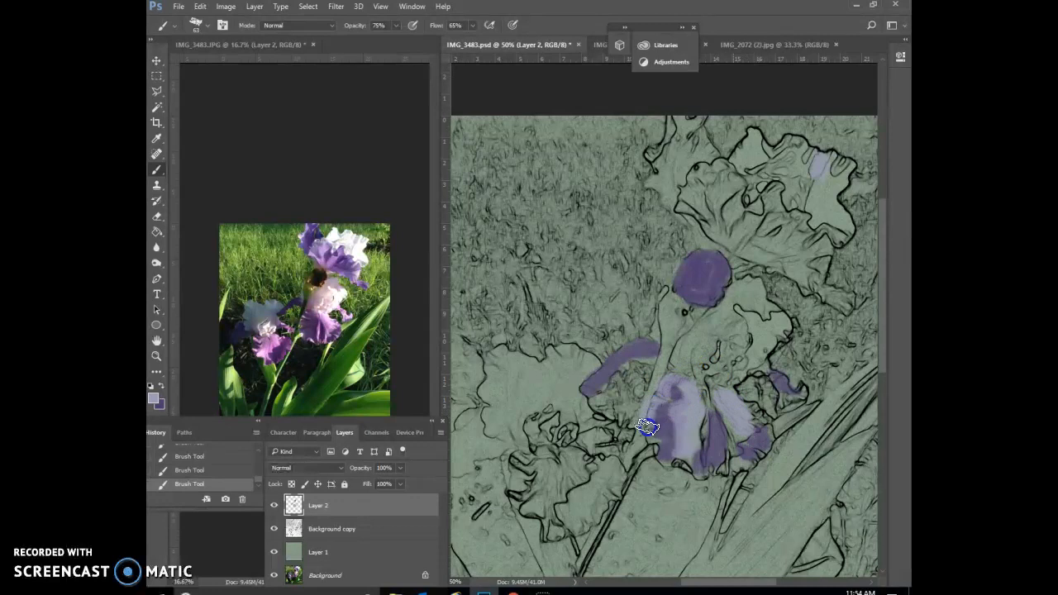
mouse_move(666, 464)
left_mouse_down()
mouse_move(691, 459)
mouse_move(649, 432)
mouse_move(671, 385)
left_mouse_up()
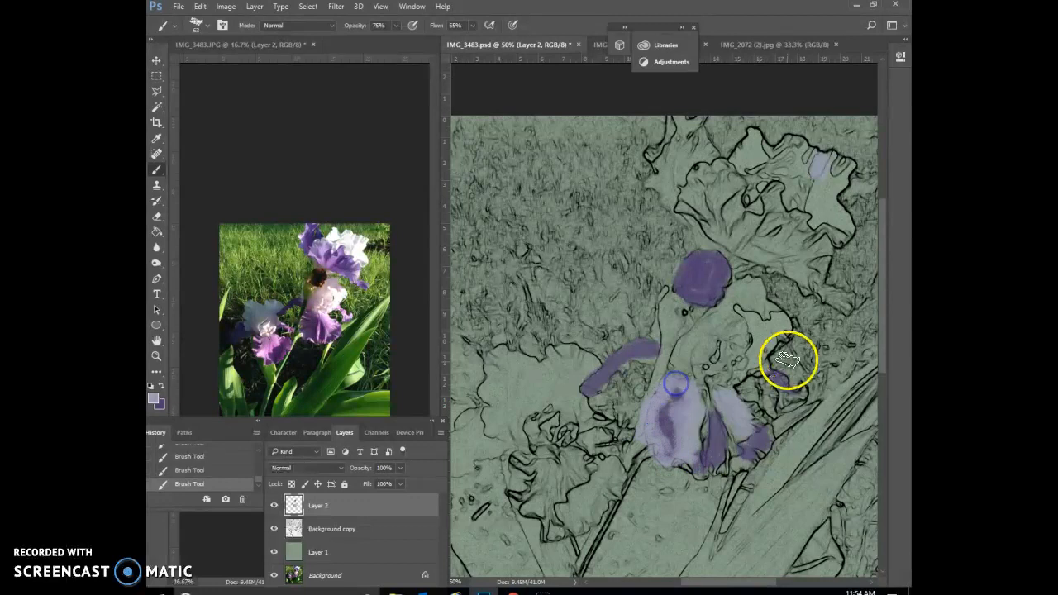
Erase the lavender paint that spills past the outline of the middle iris's hanging petals.
left_click(153, 215)
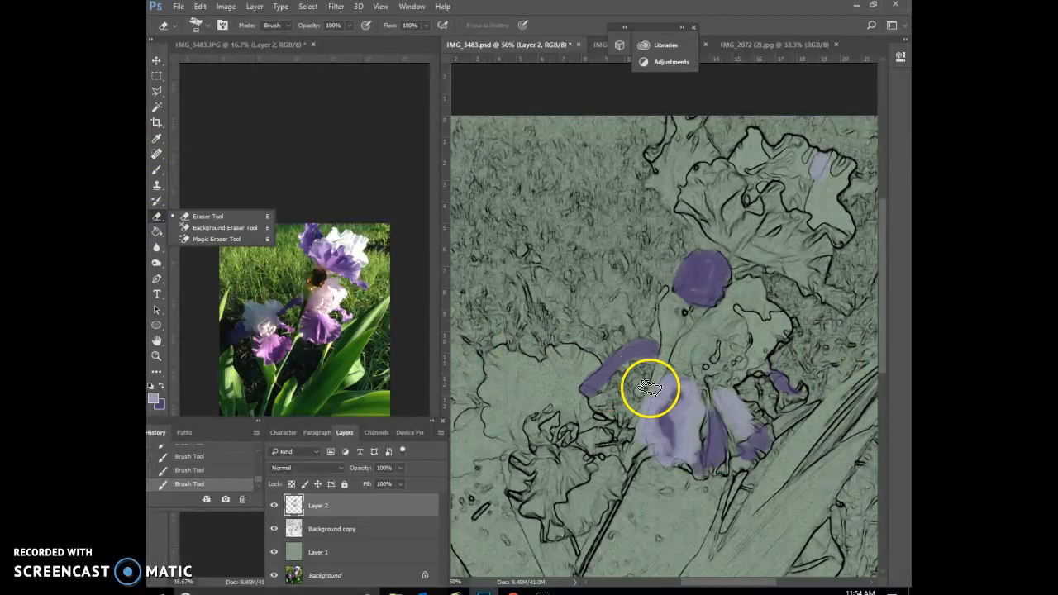
left_click_drag(650, 389, 649, 397)
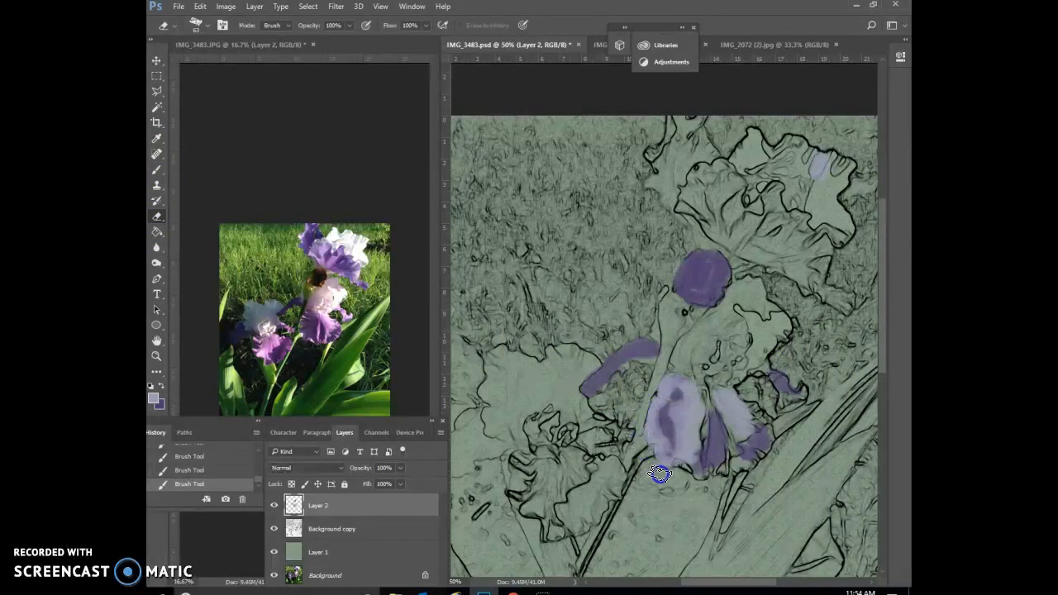
left_click_drag(687, 482, 687, 482)
left_click_drag(645, 448, 645, 448)
left_click(724, 427)
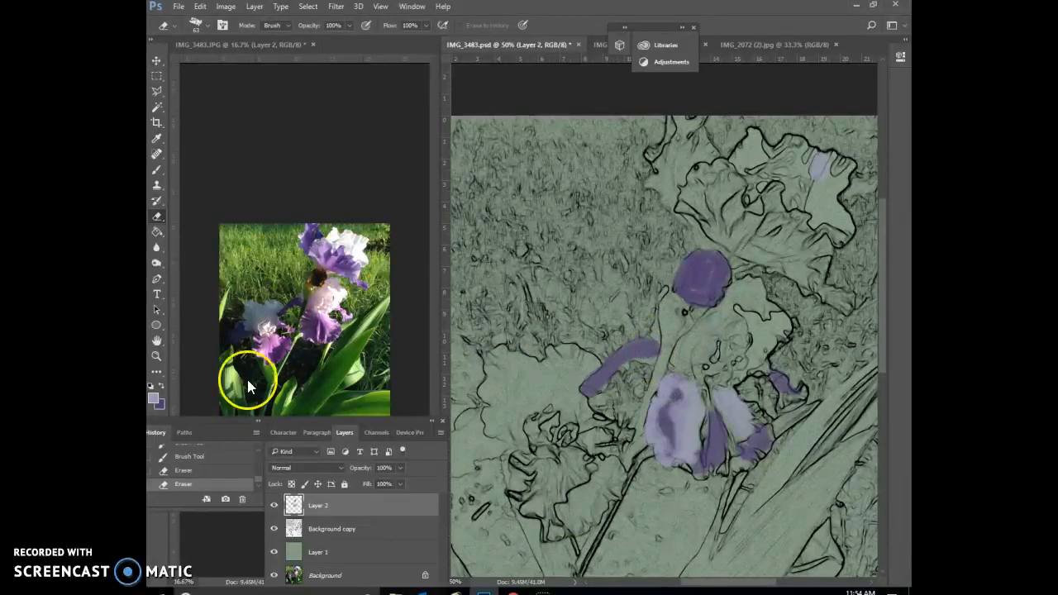